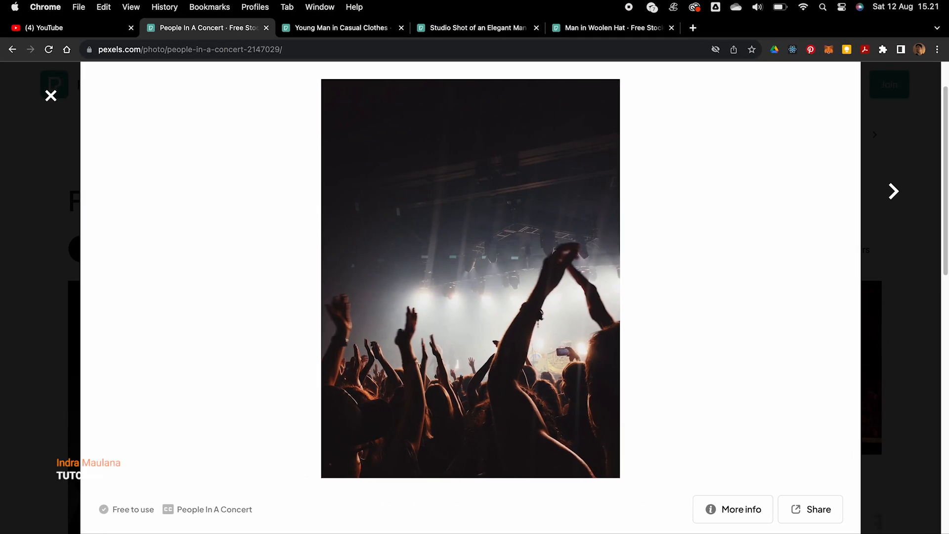
Step: Copy the concert crowd photo from the browser and paste it into the open Photoshop document
right_click(484, 274)
left_click(502, 305)
key("ctrl+Left")
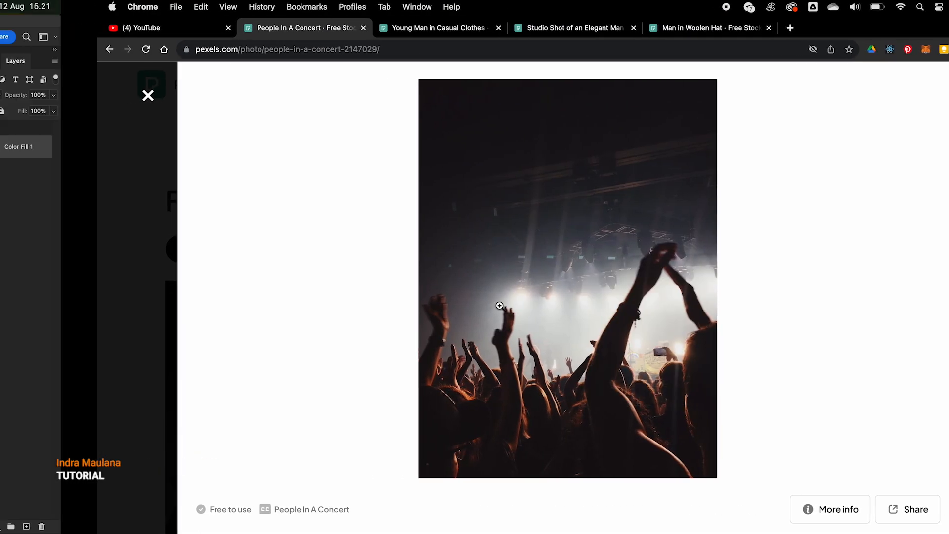
key("super+v")
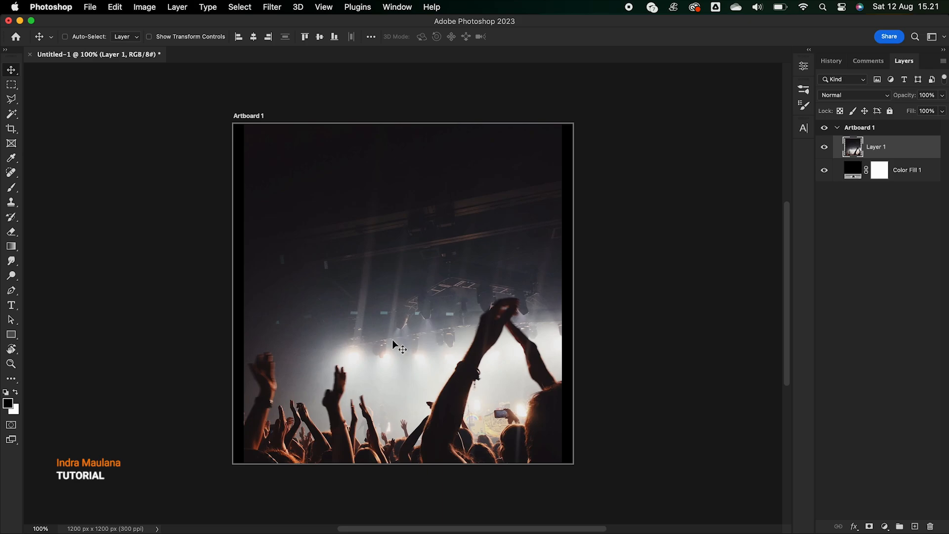
Step: Reposition the pasted concert photo and scale it up to cover the whole artboard
left_click_drag(392, 339, 381, 295)
key("super+t")
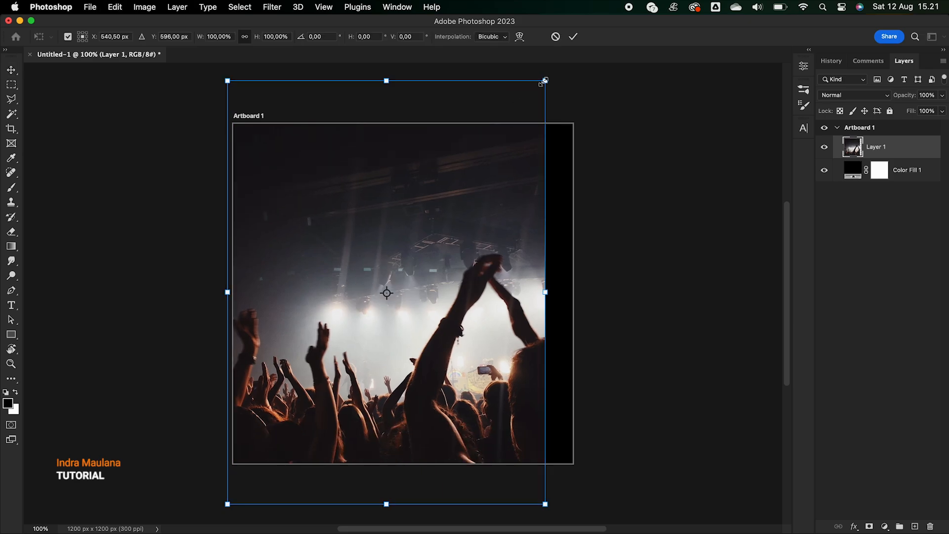
left_click_drag(546, 81, 563, 71)
mouse_move(502, 307)
left_mouse_down()
mouse_move(512, 265)
mouse_move(500, 295)
left_mouse_up()
key("Return")
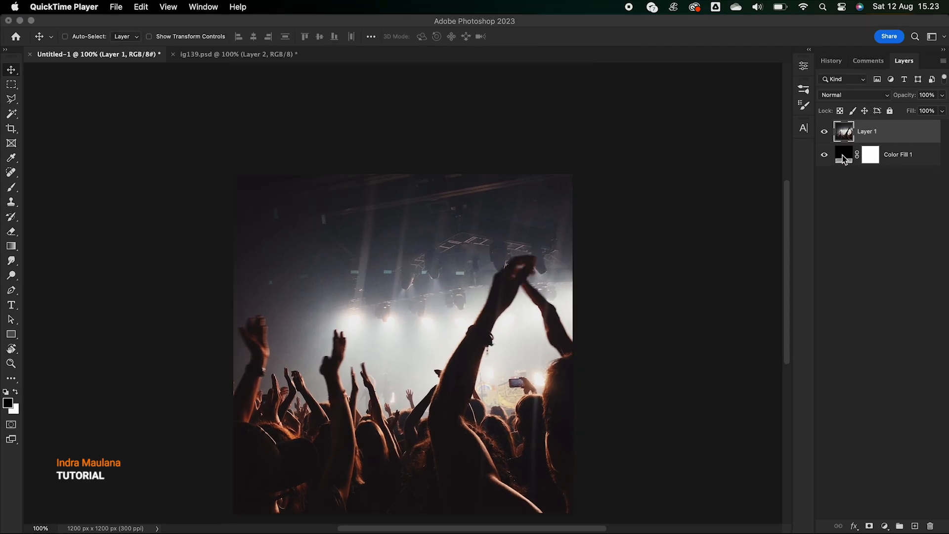
Step: Set the concert photo's blend mode to Overlay and lighten the Color Fill 1 background to a very dark grey
left_click(836, 96)
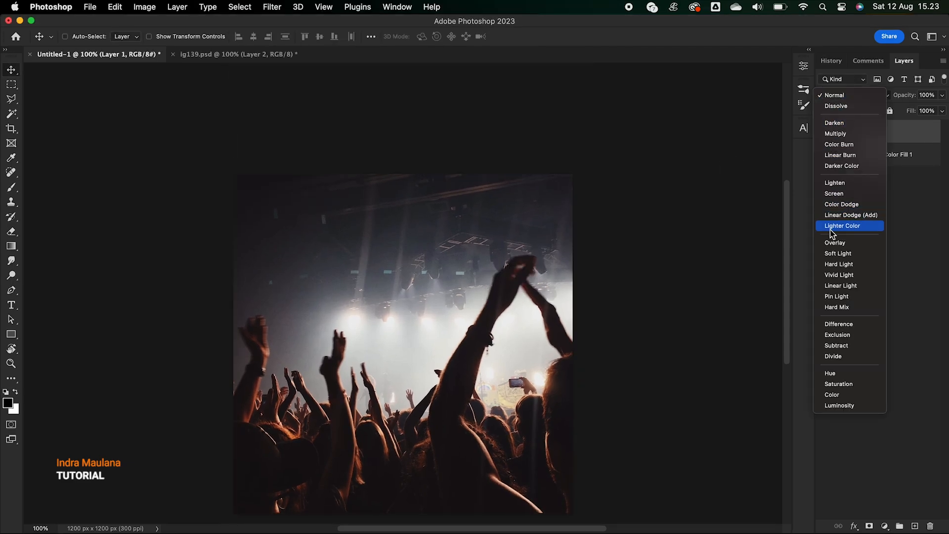
left_click(836, 242)
left_click(850, 163)
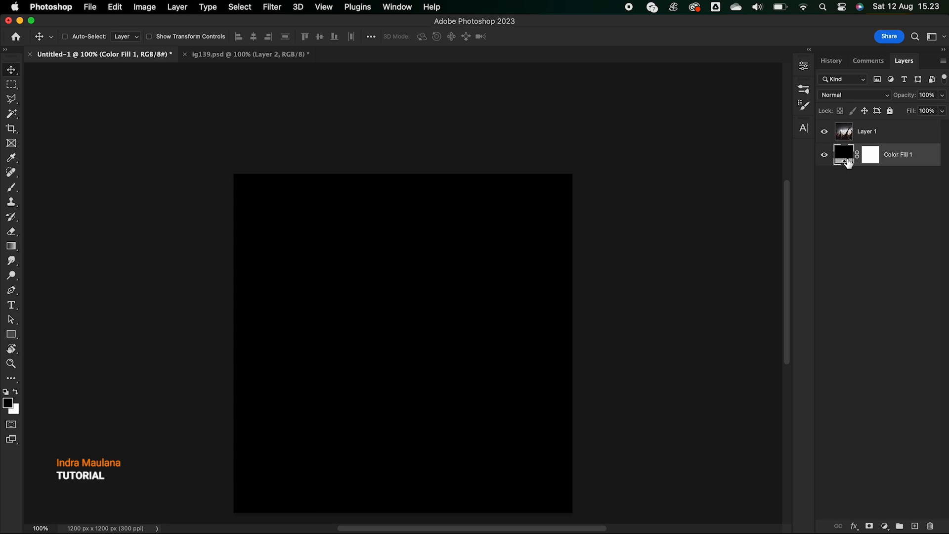
double_click(848, 163)
left_click_drag(647, 200, 652, 200)
left_click(903, 60)
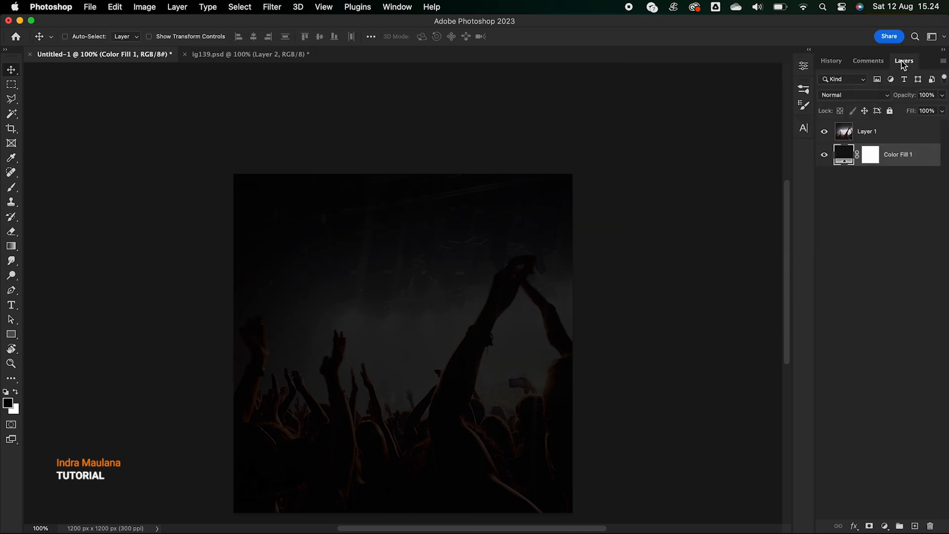
scroll(376, 314, "down", 2)
scroll(391, 317, "down", 1)
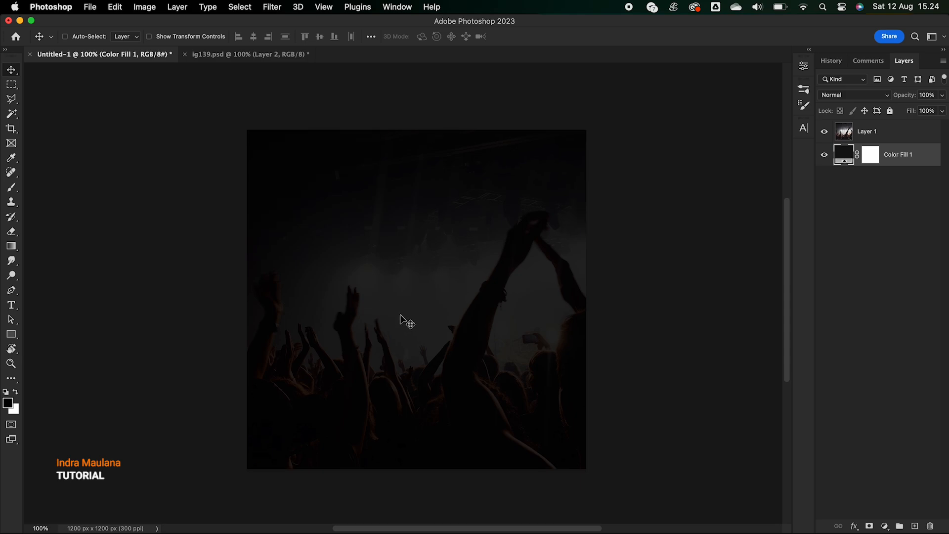
Step: Draw a horizontal rectangle of about 949 × 205 px across the upper half of the canvas, above the photo layer
left_click(900, 141)
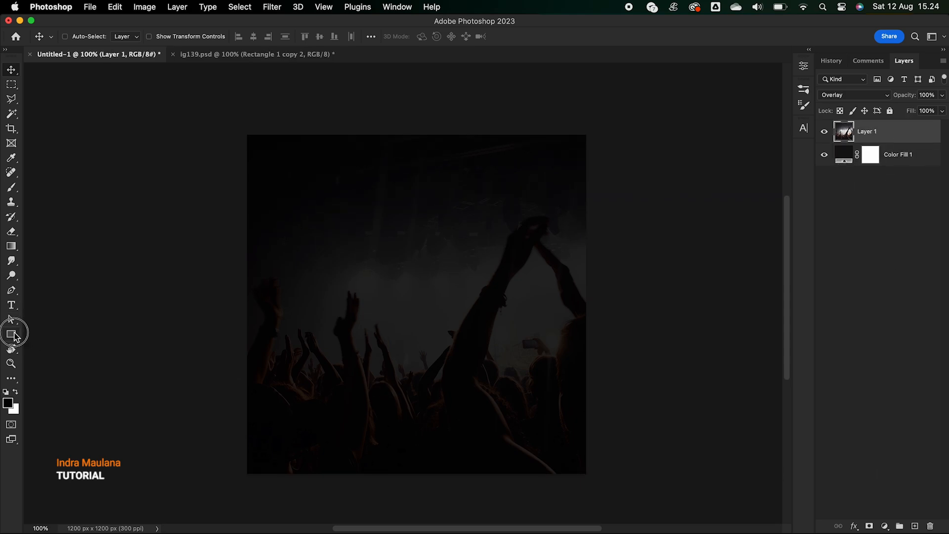
left_click(11, 335)
left_click_drag(281, 226, 549, 283)
Step: Fill the rectangle with the red colour ed2224
left_click(671, 179)
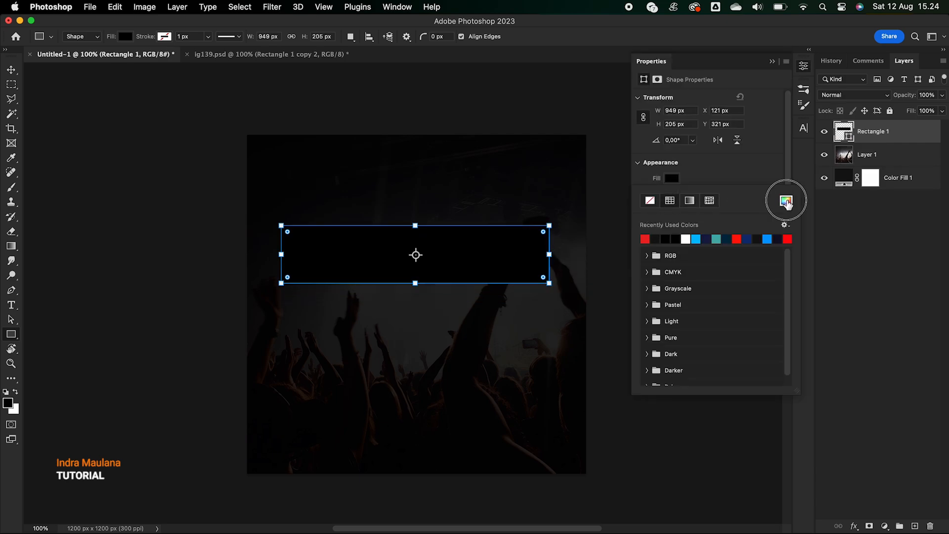
left_click(786, 200)
type("ed2224")
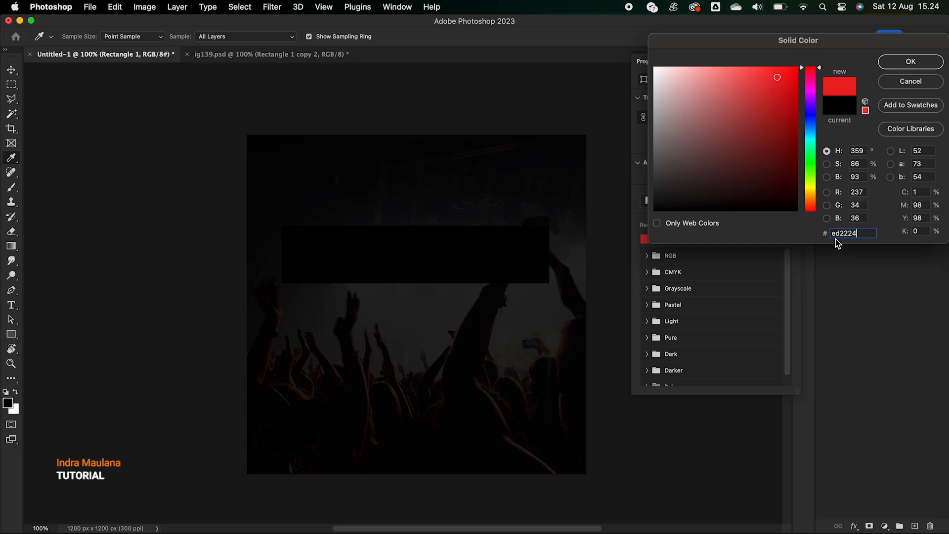
left_click(898, 64)
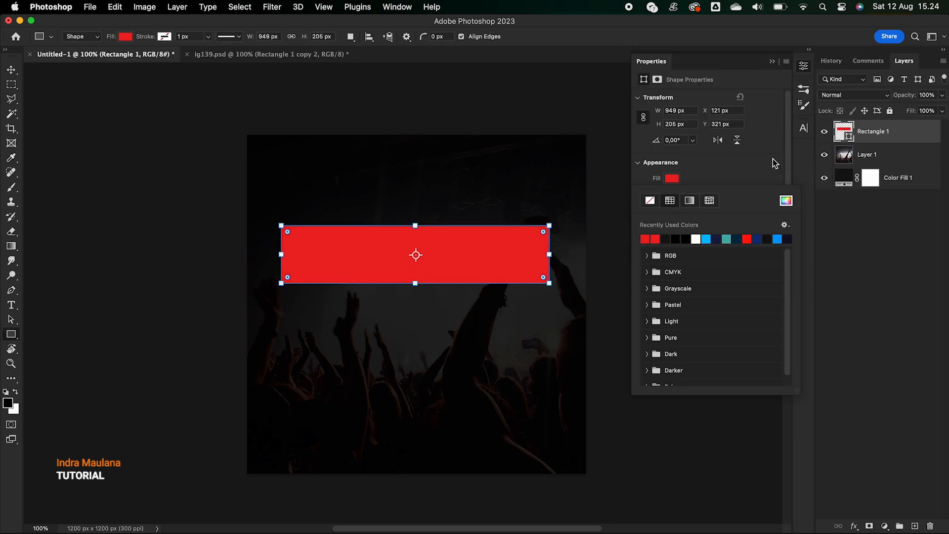
left_click(772, 62)
left_click(772, 61)
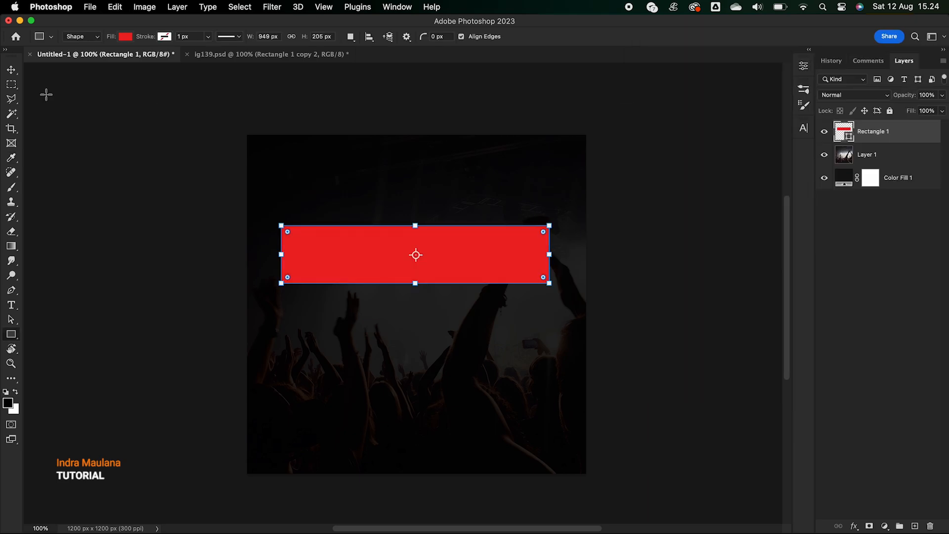
Step: Duplicate the red rectangle twice straight down to form three evenly spaced horizontal bars
left_click(11, 321)
key("v")
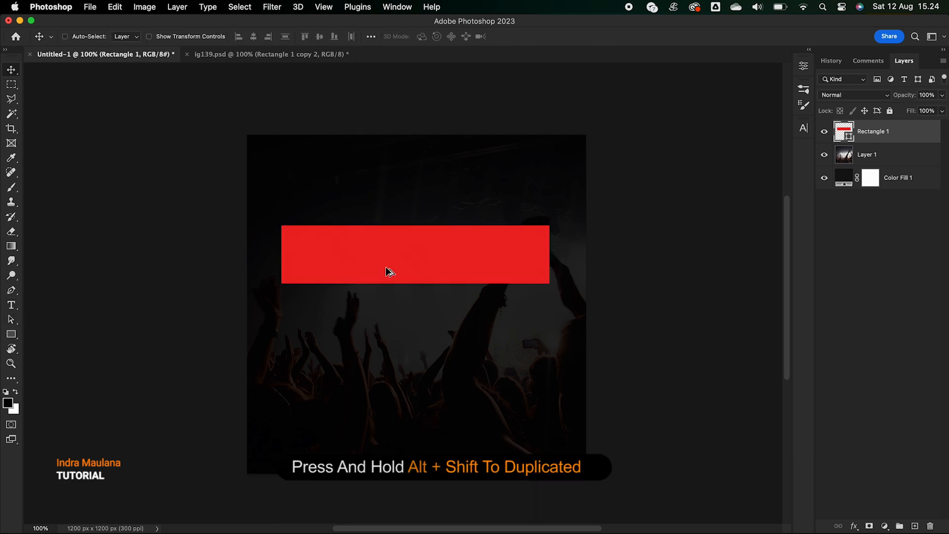
left_click_drag(386, 267, 378, 428)
Step: Merge the three red bars into a single shape layer and move it up toward the centre of the canvas
left_click(865, 181, "shift")
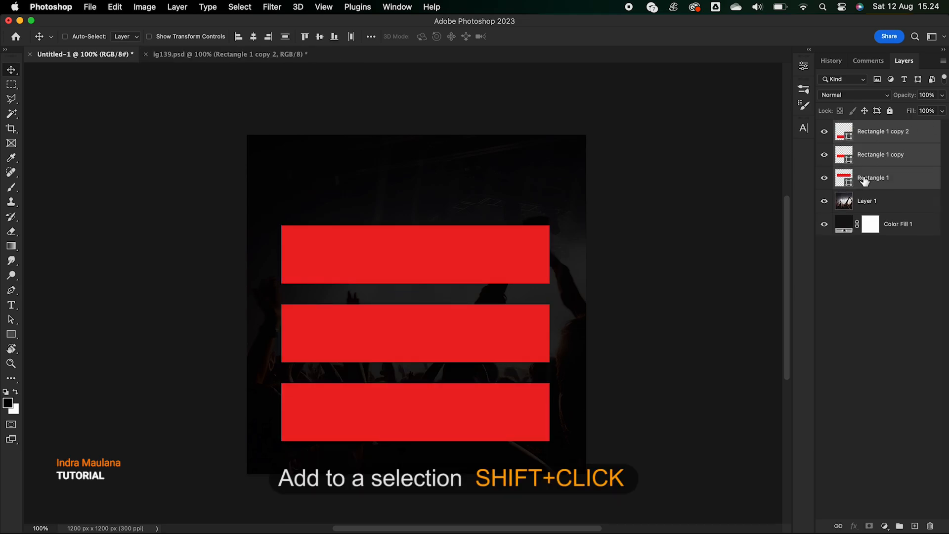
right_click(848, 157)
left_click(898, 134)
right_click(898, 135)
left_click(899, 136)
right_click(899, 139)
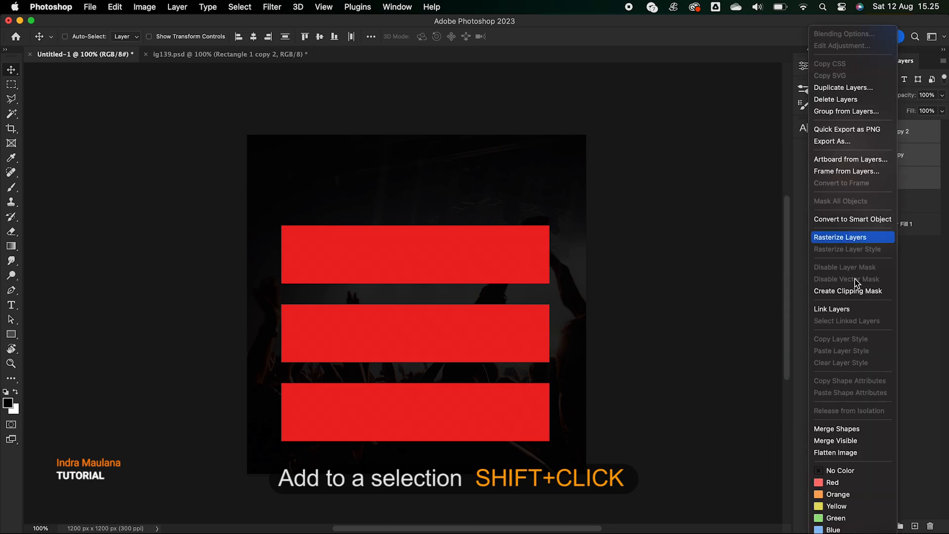
left_click(824, 434)
left_click_drag(460, 276, 465, 244)
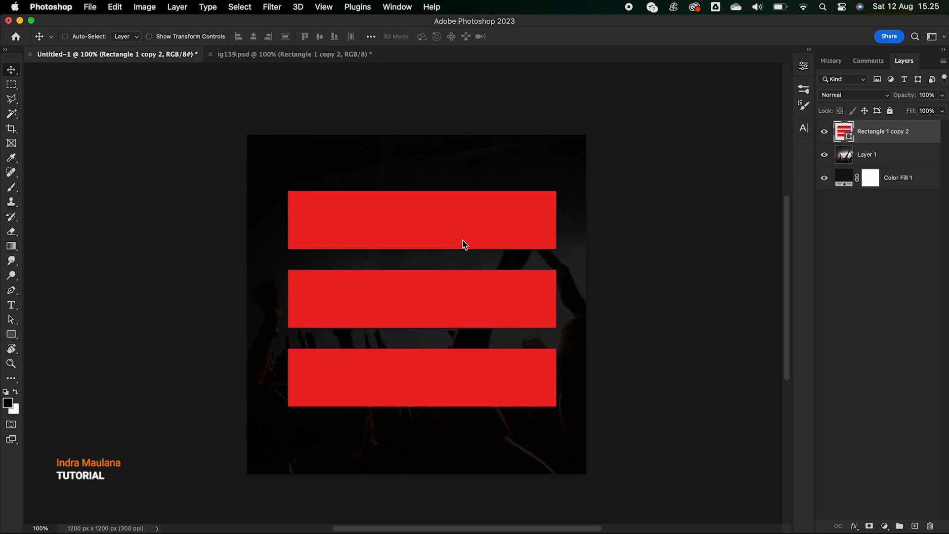
Step: Add a Stroke layer style to the merged bars with the orange colour f8703a
left_click(856, 526)
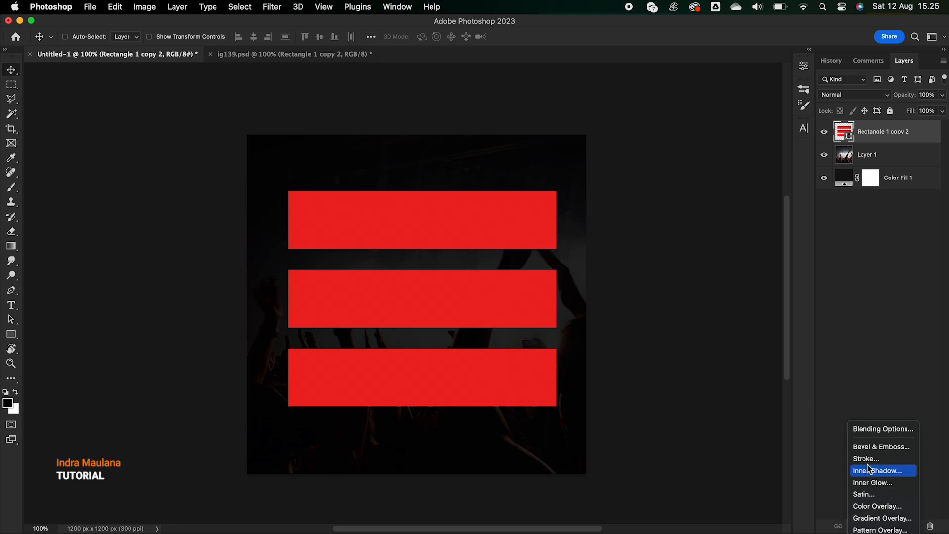
left_click(870, 429)
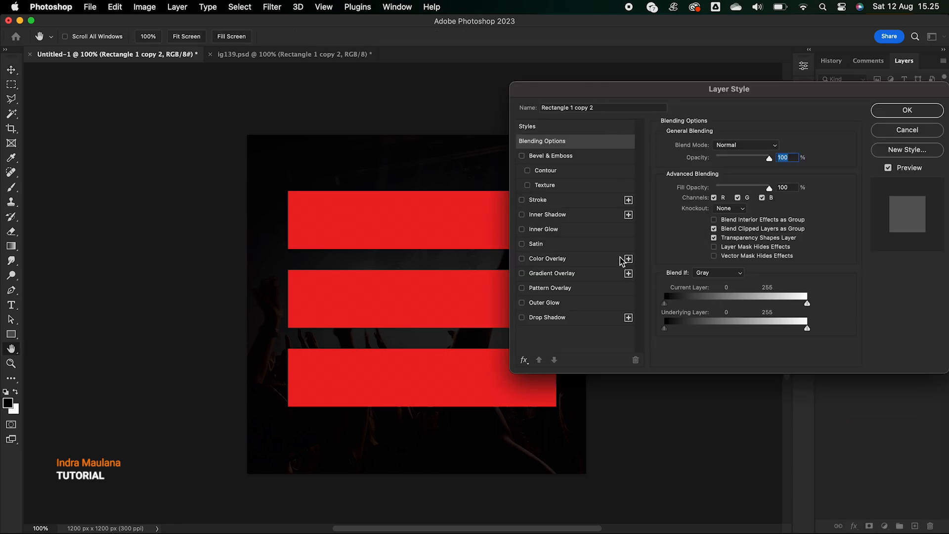
left_click_drag(572, 97, 588, 67)
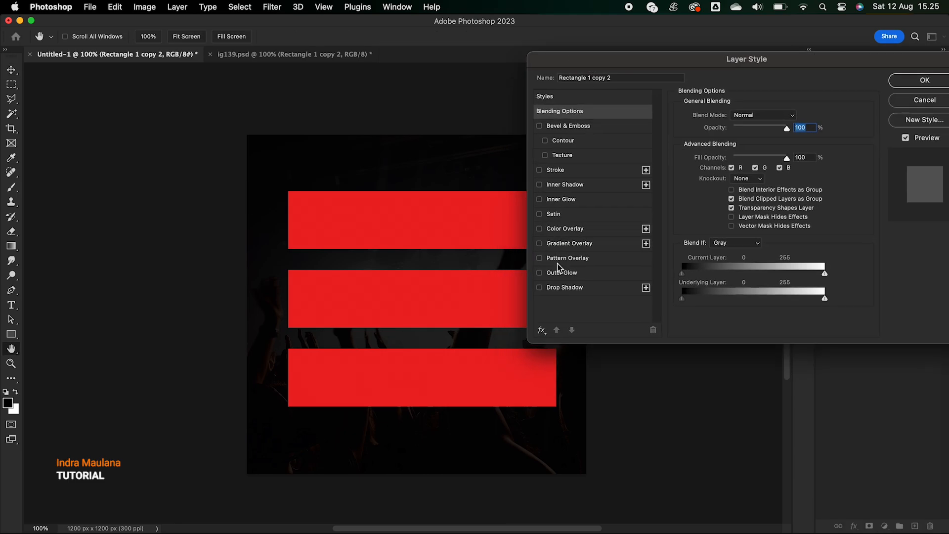
left_click(562, 171)
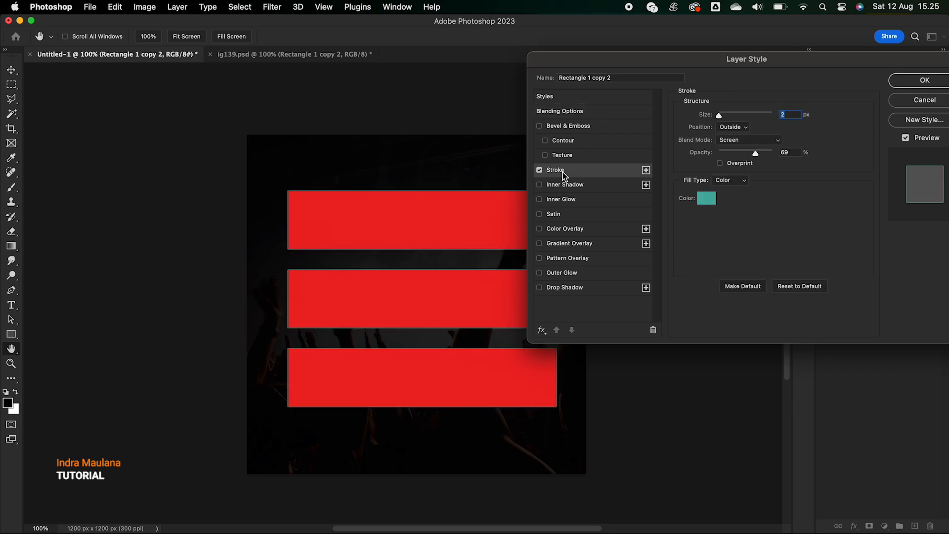
left_click(706, 200)
left_click(450, 223)
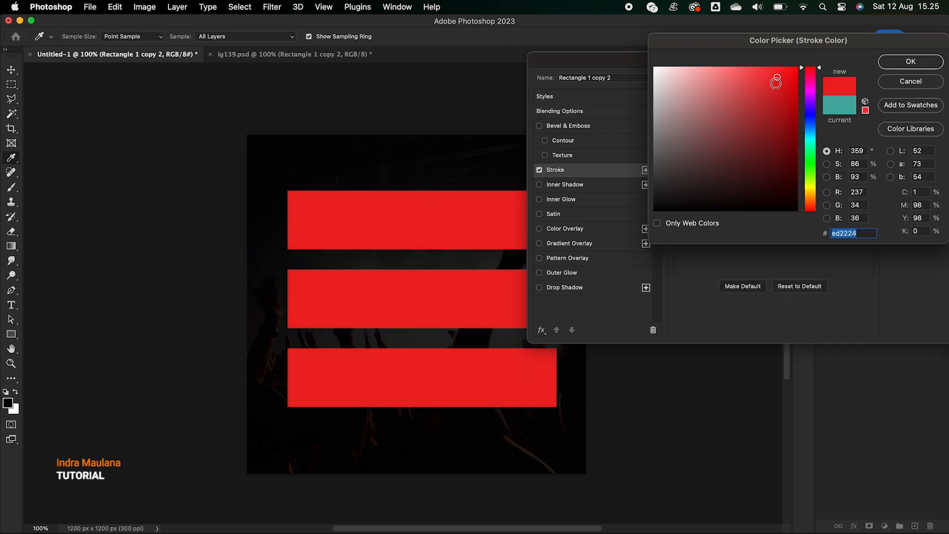
left_click(763, 72)
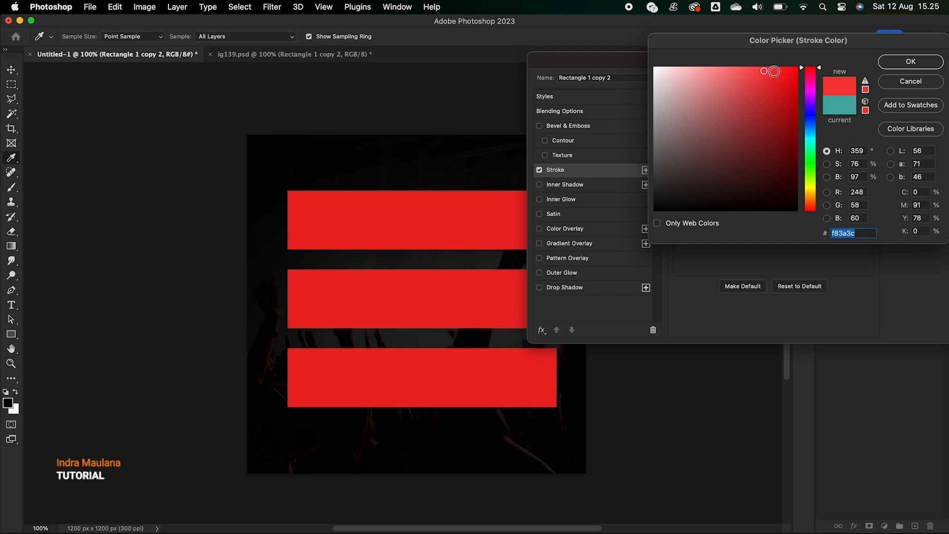
left_click_drag(809, 74, 809, 204)
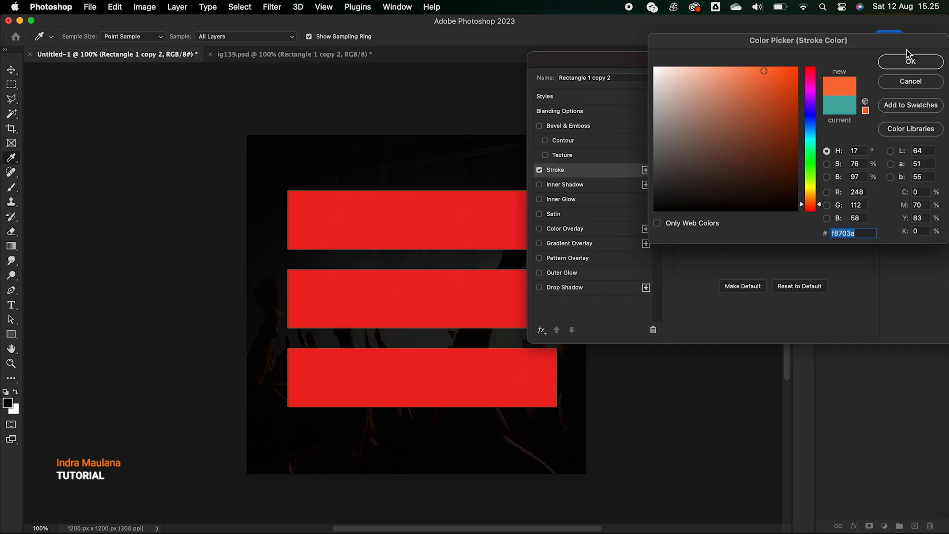
left_click(908, 61)
Step: Add an Outer Glow to the bars with the dark red colour ae1011 and an opacity of 49%
left_click(567, 273)
left_click(706, 154)
left_click(399, 224)
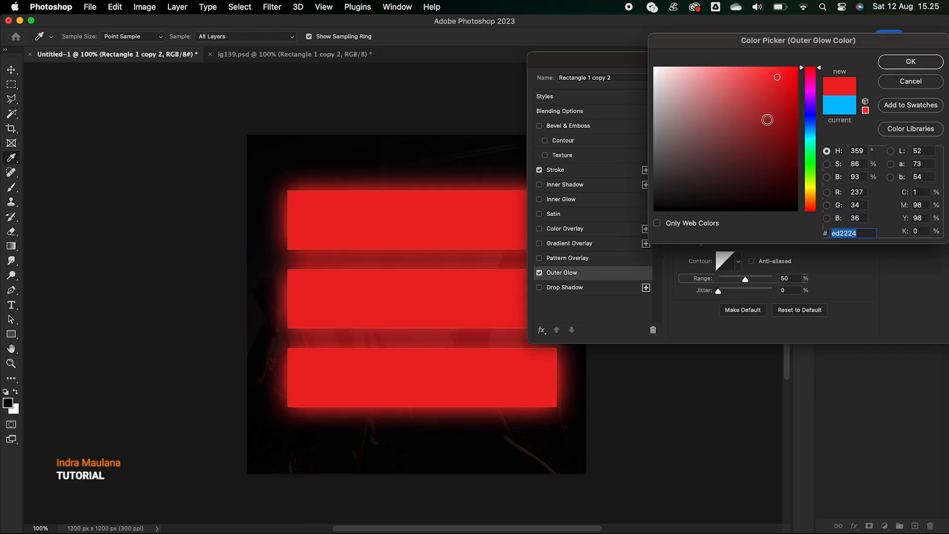
left_click_drag(777, 78, 785, 112)
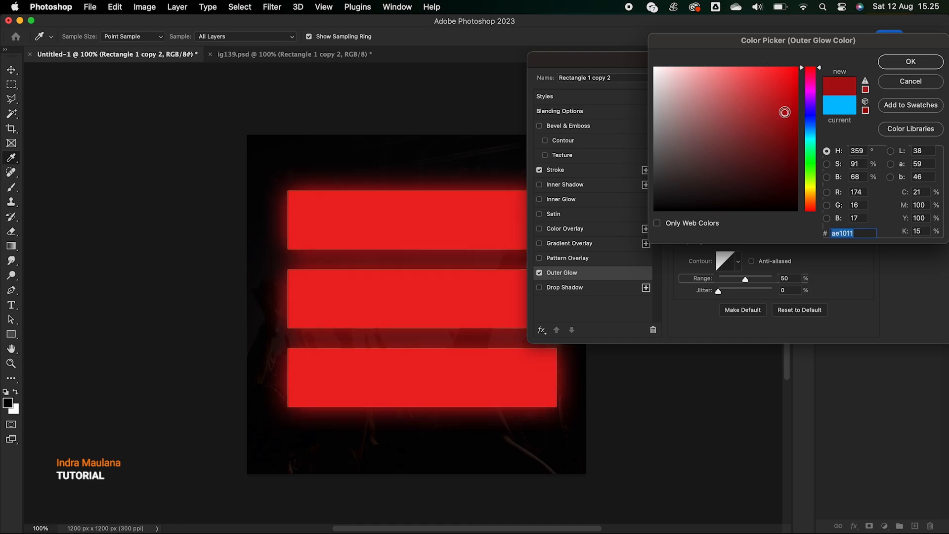
left_click(910, 61)
mouse_move(759, 129)
left_mouse_down()
mouse_move(737, 129)
mouse_move(744, 129)
left_mouse_up()
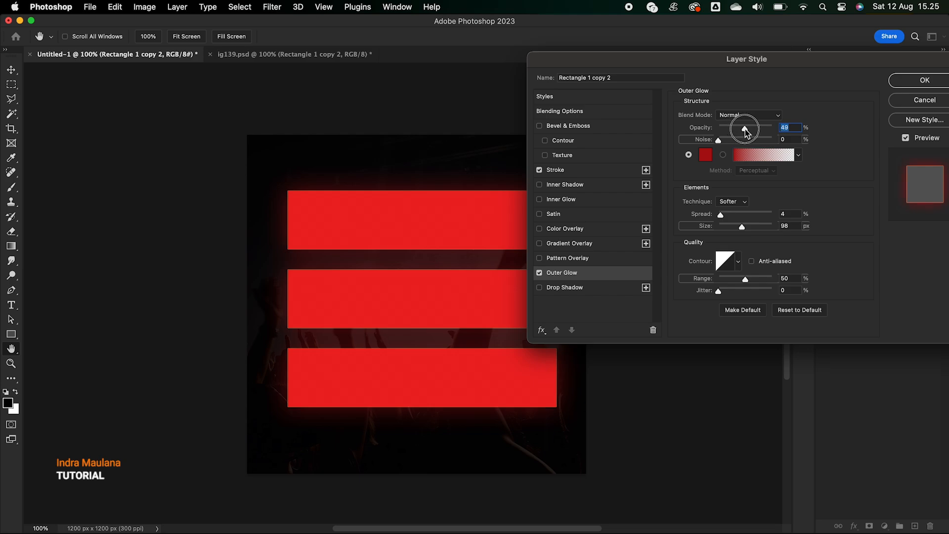
left_click(745, 130)
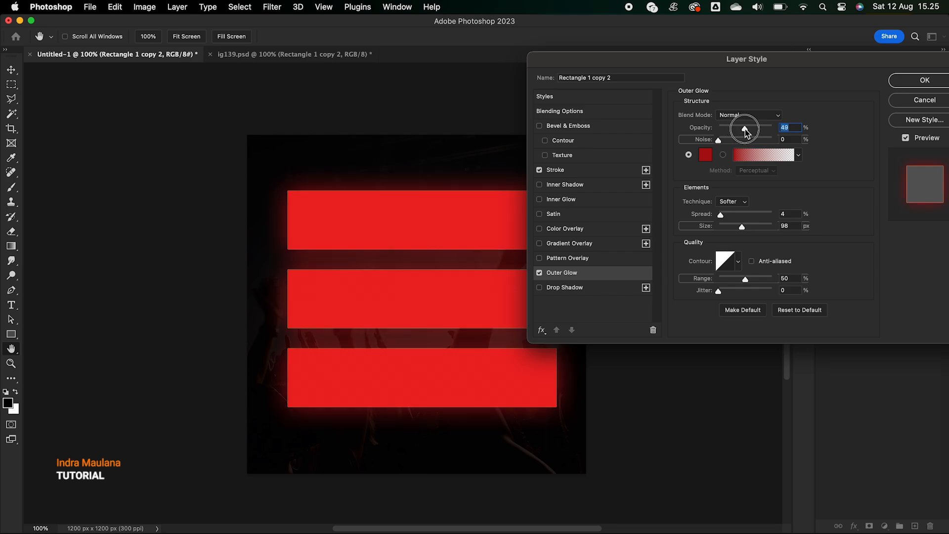
Step: Change the bars' Stroke colour to a bright red slightly lighter than the bars and apply the layer style
left_click(598, 173)
left_click(702, 198)
left_click(436, 212)
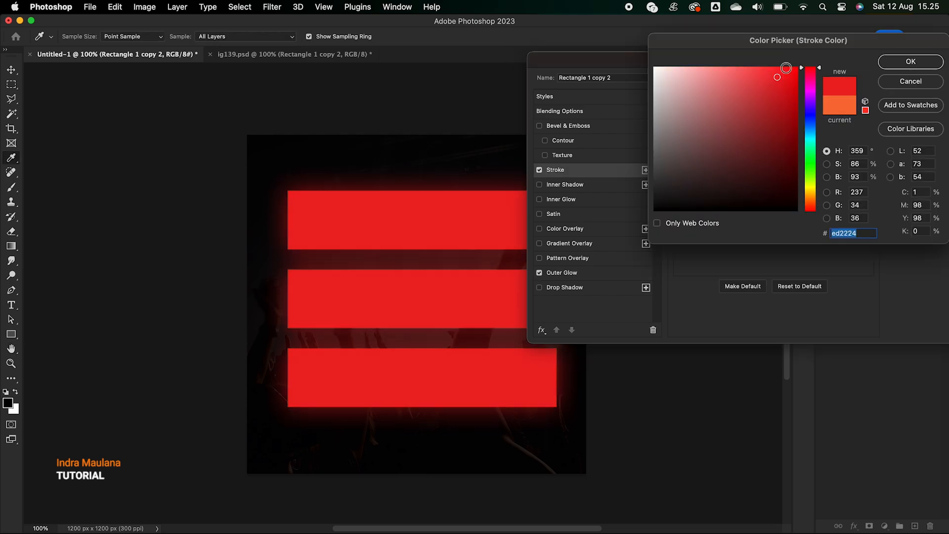
left_click(751, 75)
left_click(719, 72)
left_click(718, 71)
left_click_drag(718, 70, 769, 62)
left_click(904, 64)
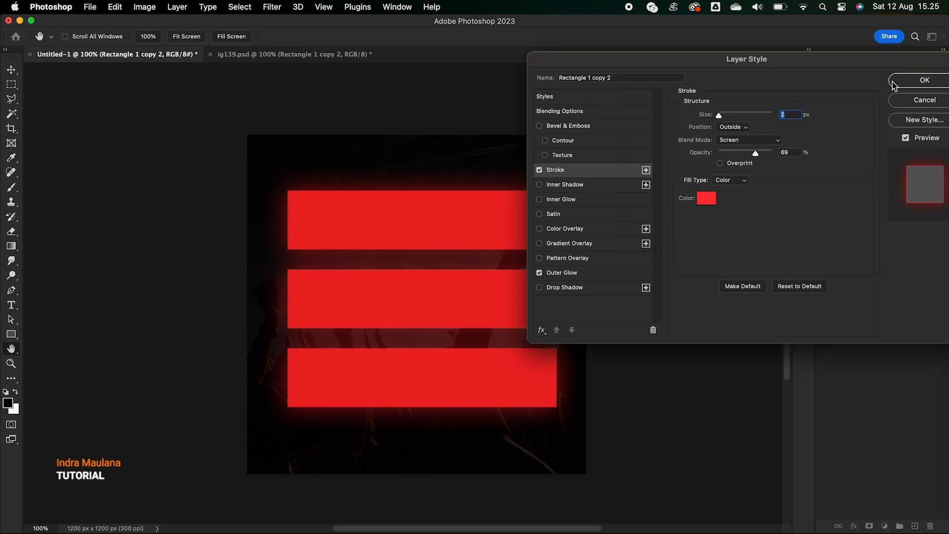
left_click(914, 82)
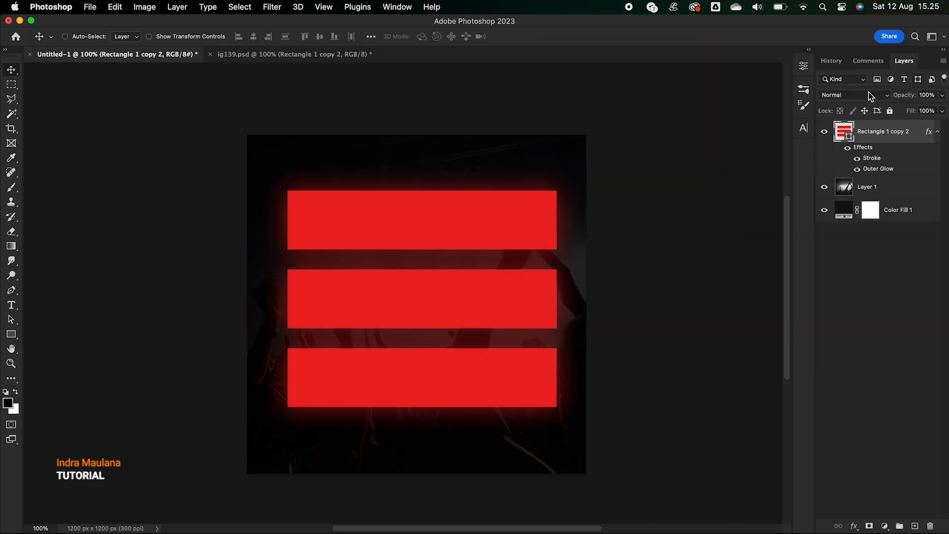
Step: Rotate the merged bars to about -16° and enlarge them to about 176% so they extend past the canvas sides
key("ctrl+t")
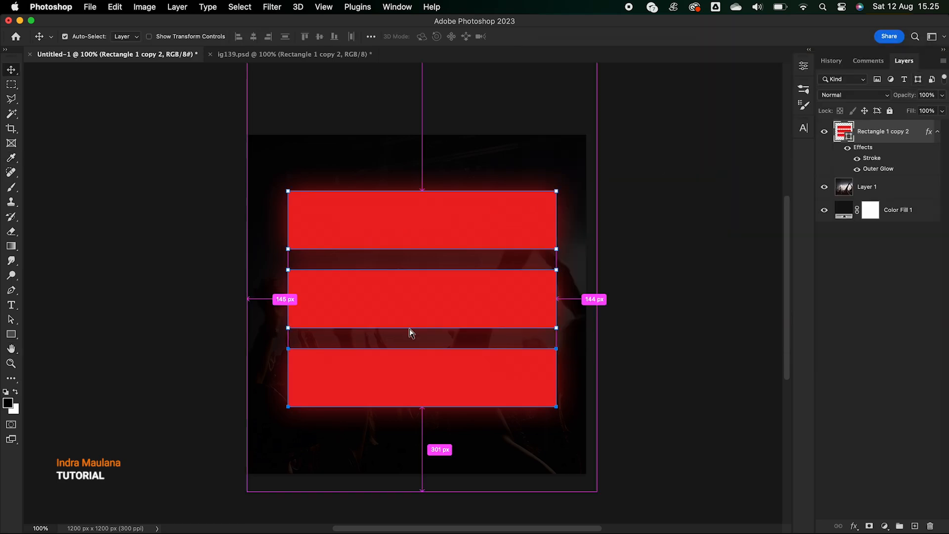
left_click_drag(568, 208, 572, 120)
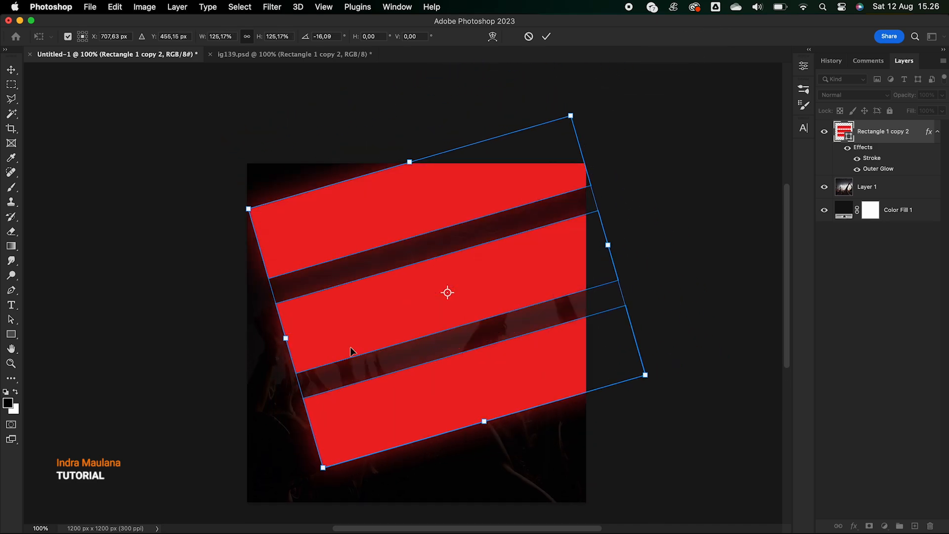
scroll(294, 440, "down", 3)
scroll(293, 440, "left", 2)
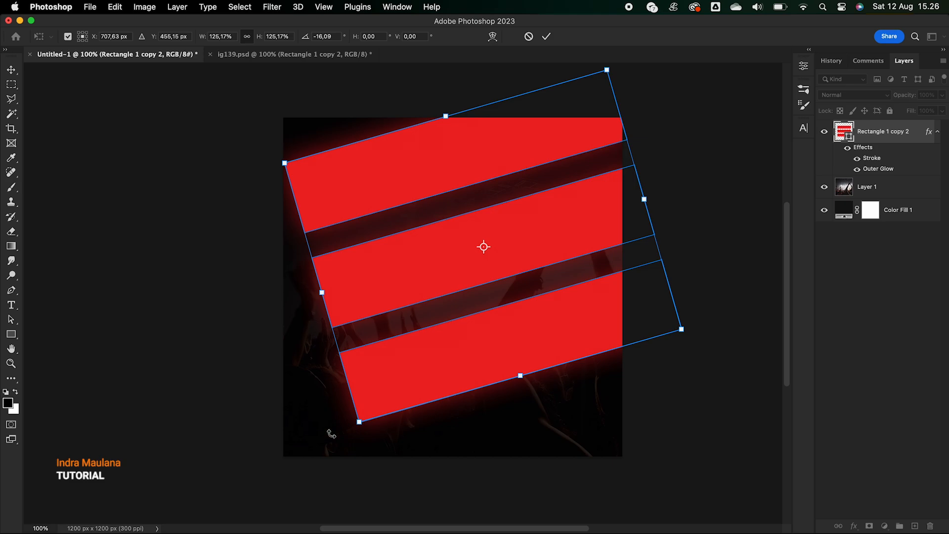
scroll(331, 434, "down", 3)
left_click_drag(303, 185, 179, 141)
left_click_drag(424, 137, 472, 155)
scroll(538, 158, "up", 5)
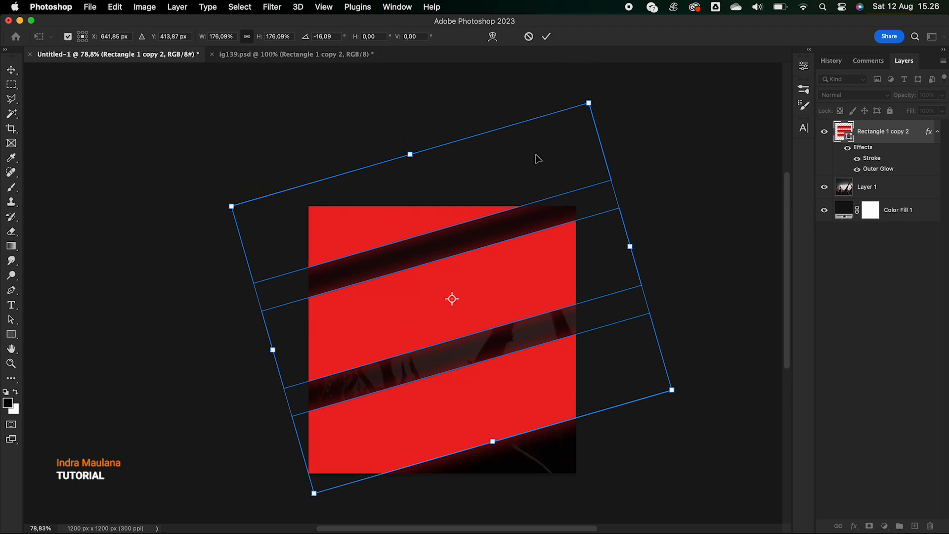
Step: Ease the bars' rotation to about -6°, scale them to about 144%, shift them above the canvas centre and apply the transform
left_click_drag(596, 117, 590, 185)
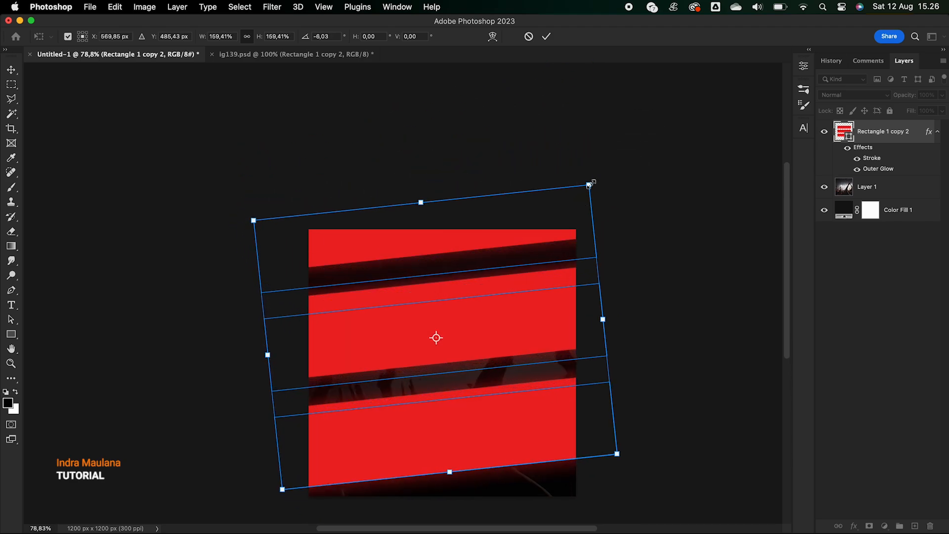
left_click_drag(392, 282, 399, 274)
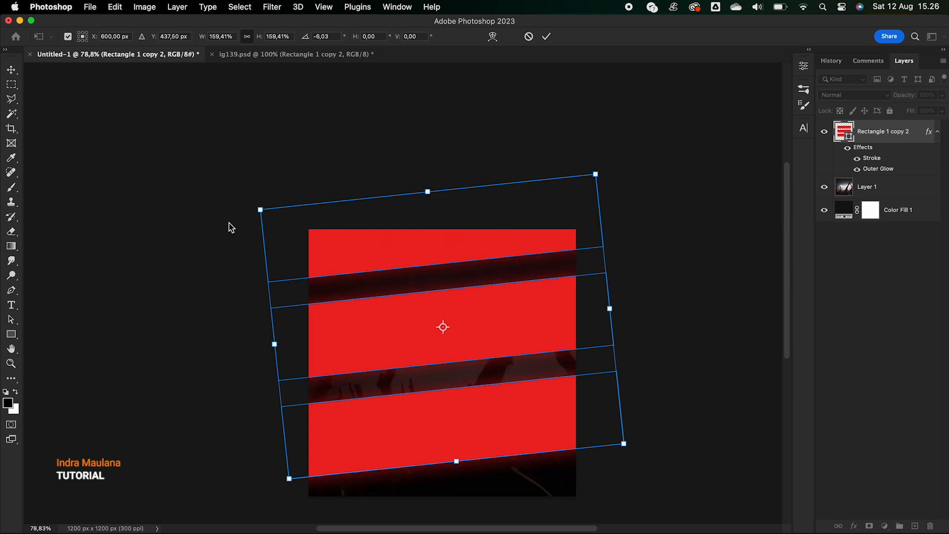
left_click_drag(256, 205, 273, 217)
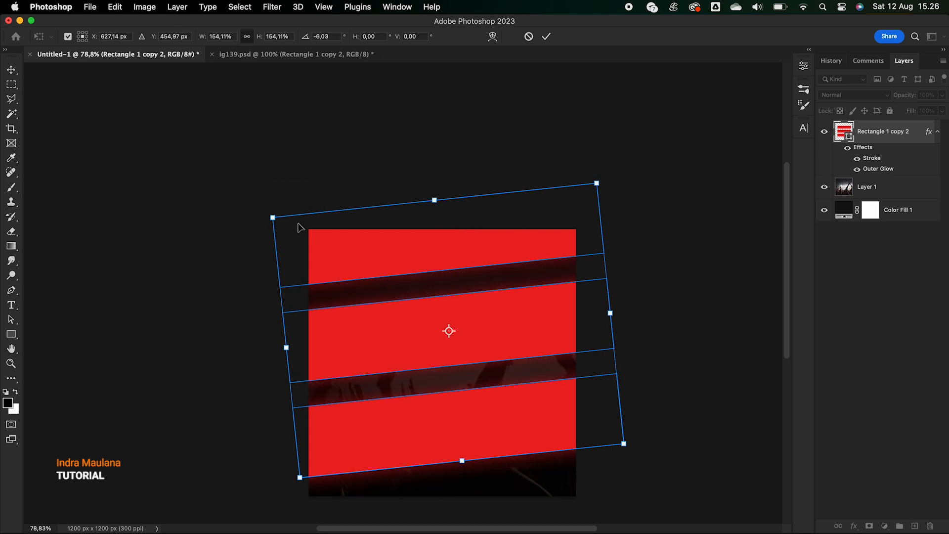
left_click_drag(381, 247, 372, 252)
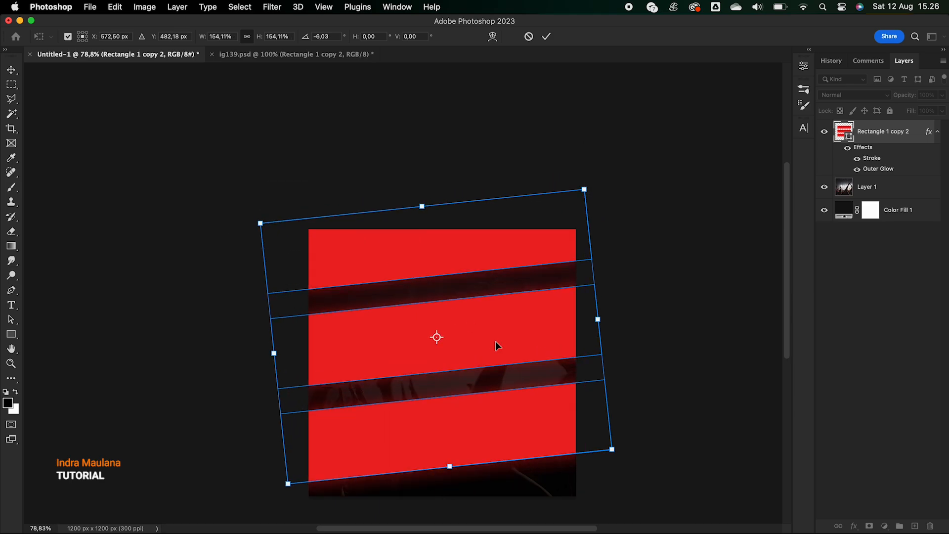
left_click_drag(611, 450, 599, 442)
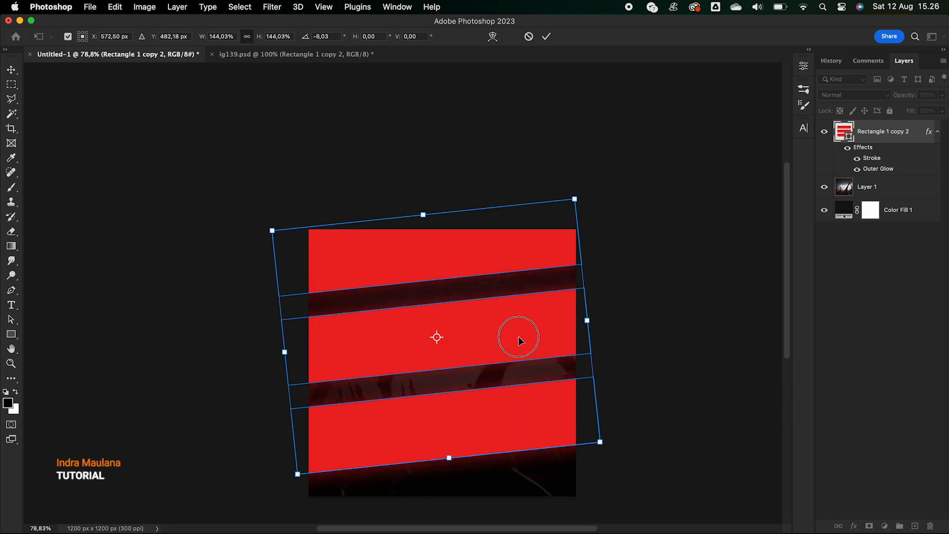
left_click(584, 188)
mouse_move(514, 325)
left_mouse_down()
mouse_move(527, 307)
mouse_move(513, 321)
left_mouse_up()
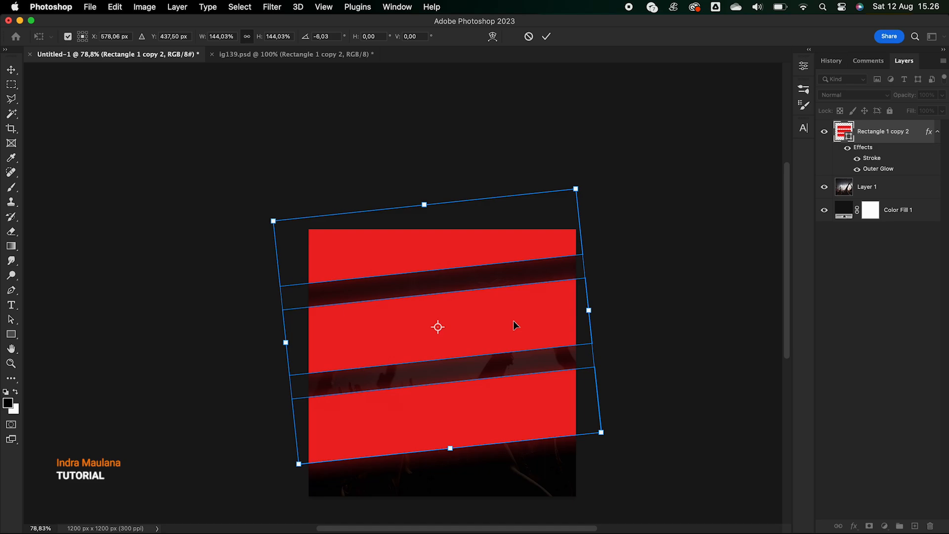
scroll(513, 320, "down", 1)
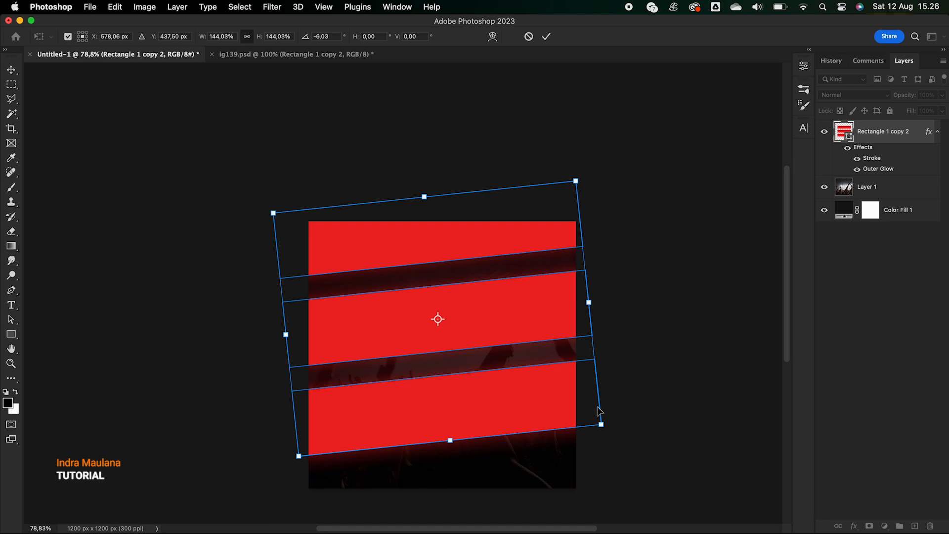
key("Return")
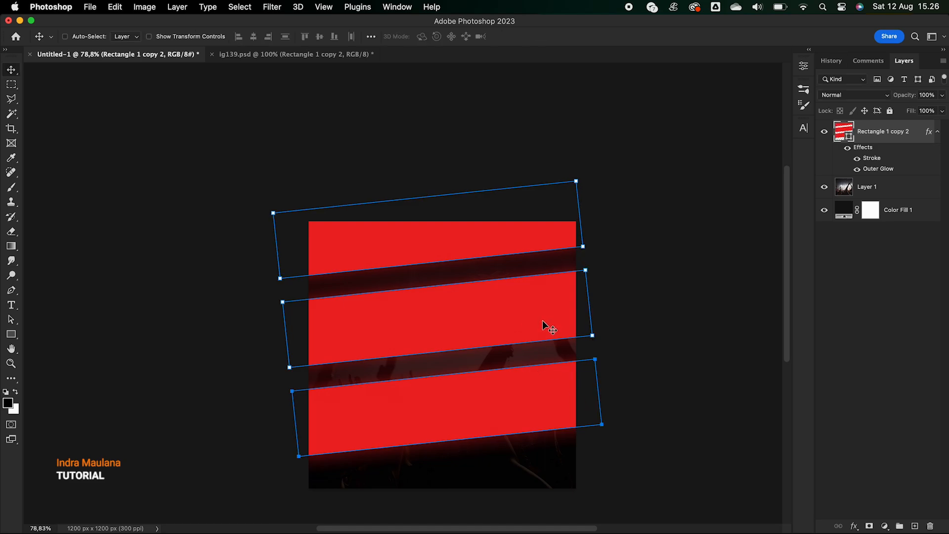
Step: Set the bars layer's blending mode to Color Dodge
left_click(836, 95)
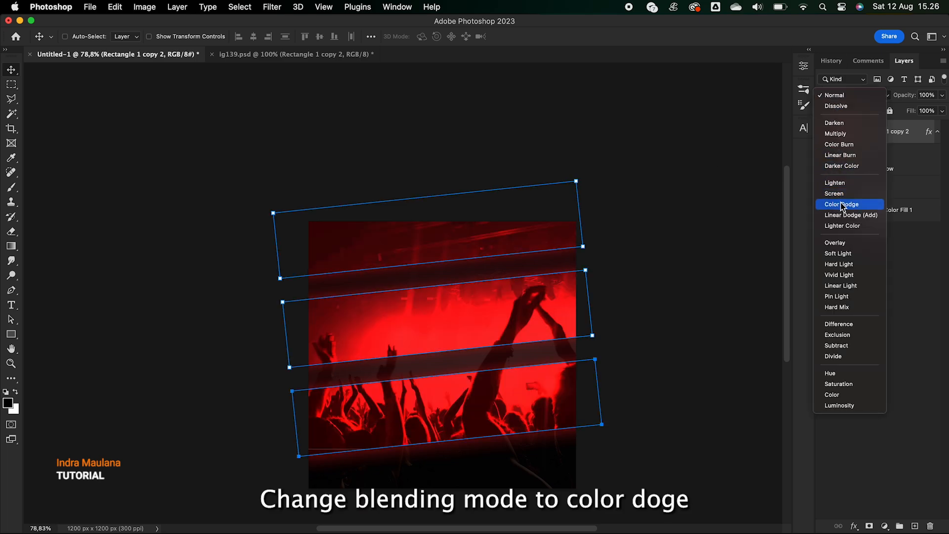
left_click(841, 204)
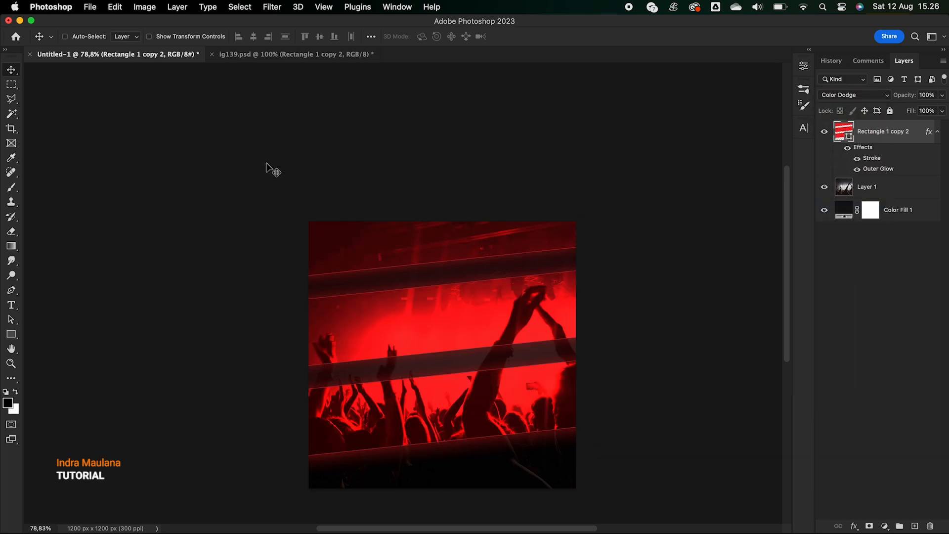
scroll(267, 169, "left", 2)
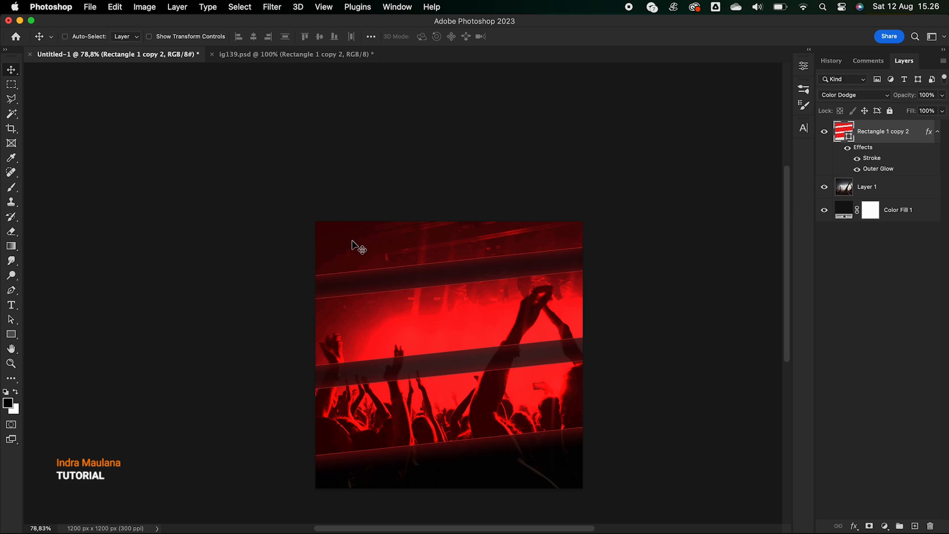
scroll(484, 313, "down", 2)
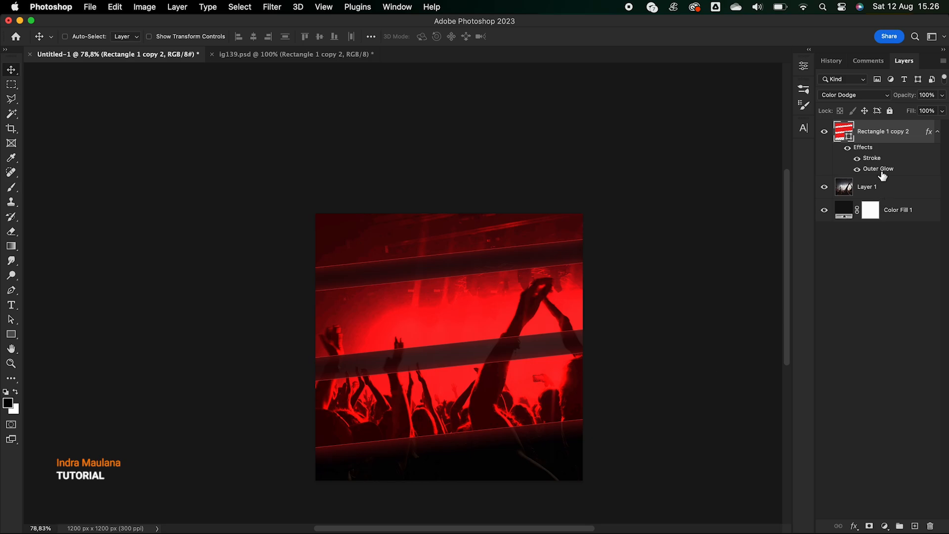
Step: Add a black solid color fill layer above the bars
left_click(884, 525)
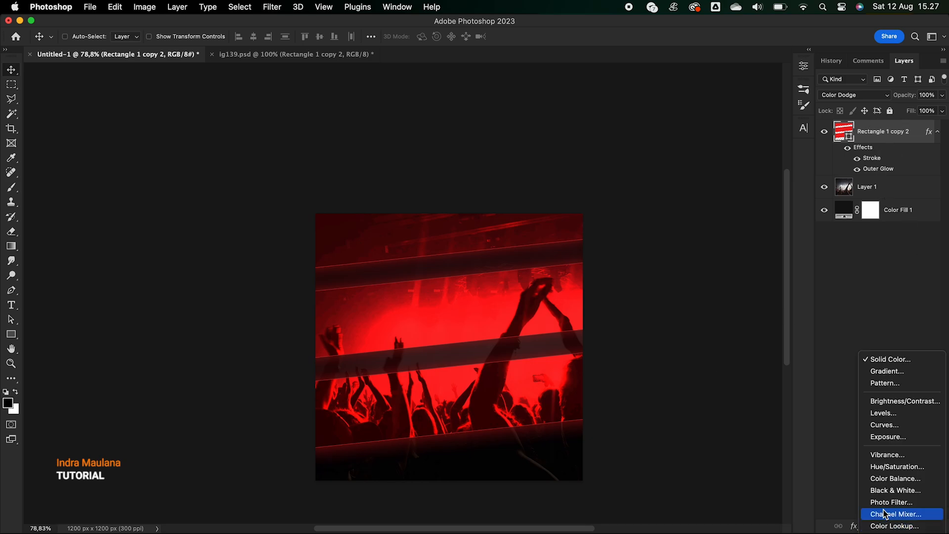
left_click(894, 358)
left_click(911, 64)
left_click(876, 131)
Step: Paint black on the fill layer's mask with a large soft brush to reveal the glowing centre while keeping the edges dark
key("b")
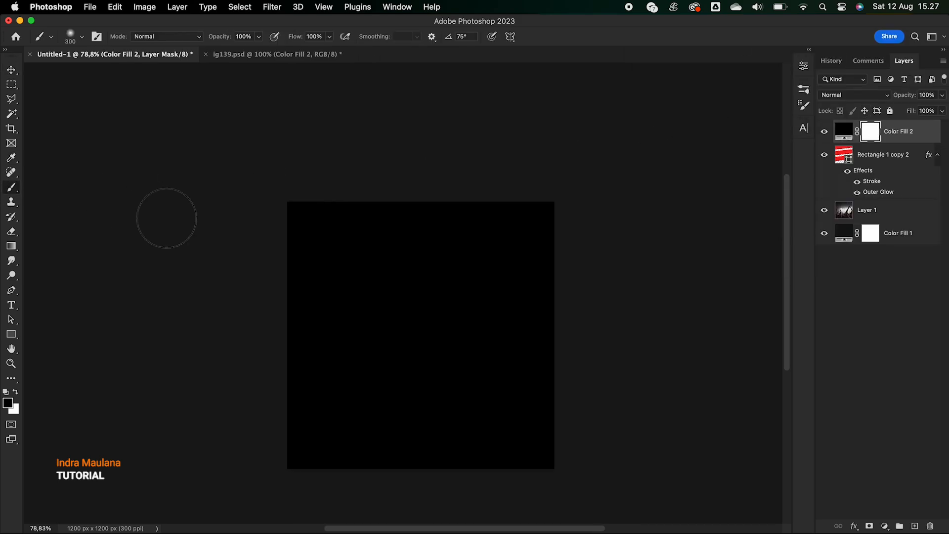
key("bracketright")
key("bracketright")
key("bracketright")
key("bracketright")
mouse_move(448, 330)
left_mouse_down()
mouse_move(469, 279)
mouse_move(364, 306)
mouse_move(349, 292)
left_mouse_up()
key("bracketleft")
mouse_move(337, 248)
left_mouse_down()
mouse_move(336, 446)
mouse_move(336, 434)
mouse_move(365, 426)
mouse_move(460, 407)
left_mouse_up()
left_click_drag(489, 217, 413, 269)
key("bracketright")
key("bracketright")
key("bracketright")
mouse_move(473, 376)
left_mouse_down()
mouse_move(486, 346)
mouse_move(356, 335)
left_mouse_up()
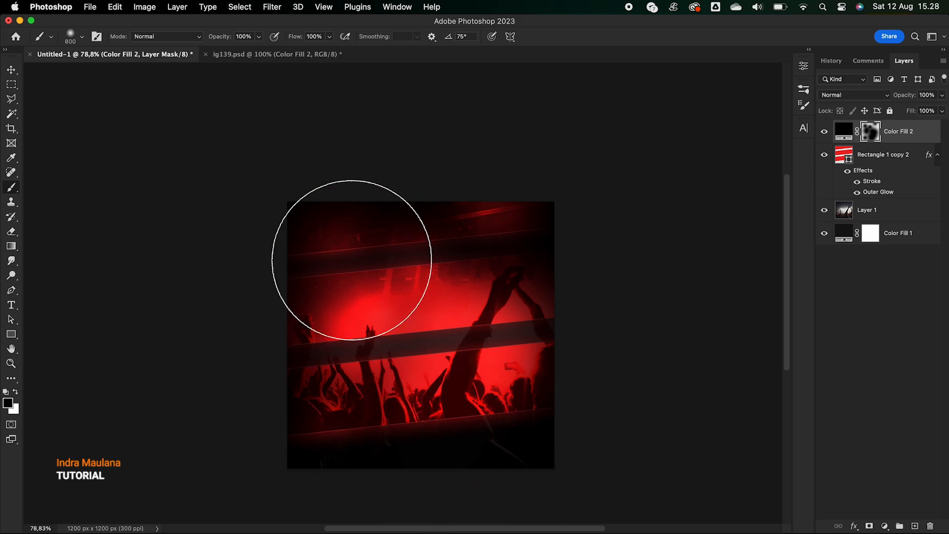
Step: Undo the latest mask strokes and dab black once with the 800 px brush over the centre-left of the photo
key("super+z")
left_click(398, 222)
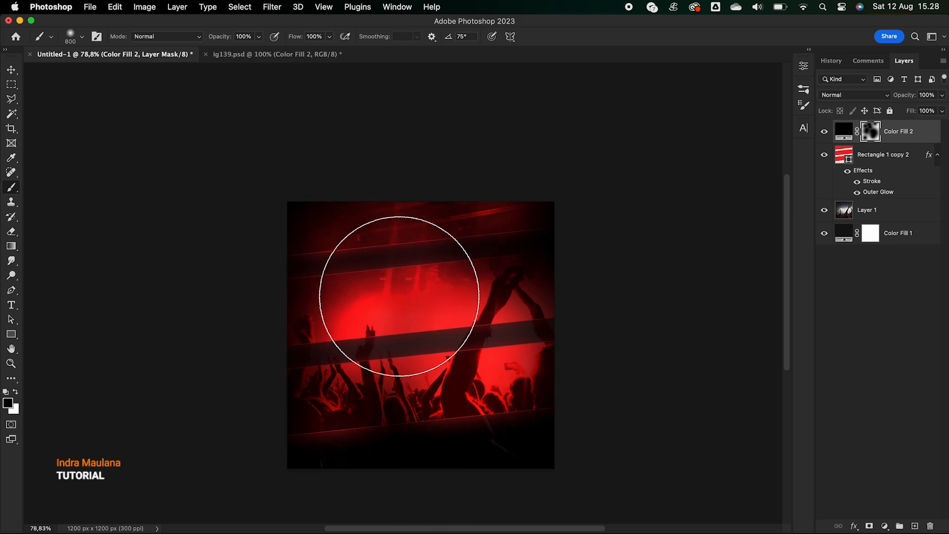
key("super+z")
key("super+z")
left_click(369, 274)
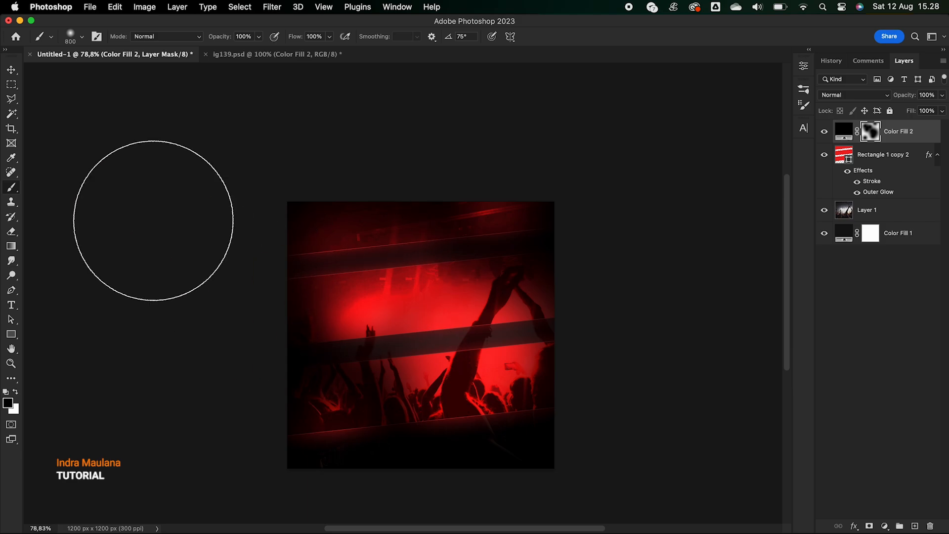
Step: Set the black fill layer's opacity to 84%
left_click(11, 70)
left_click_drag(903, 101, 895, 100)
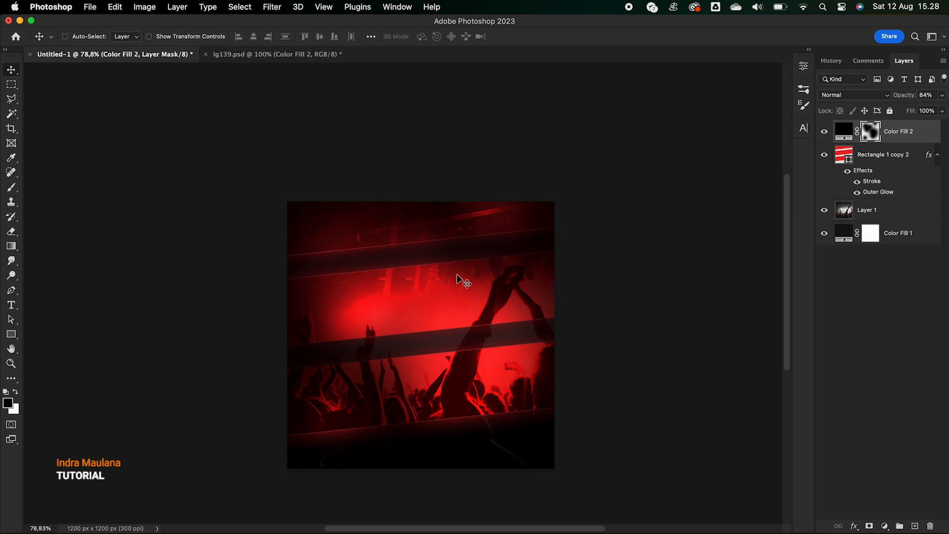
key("0")
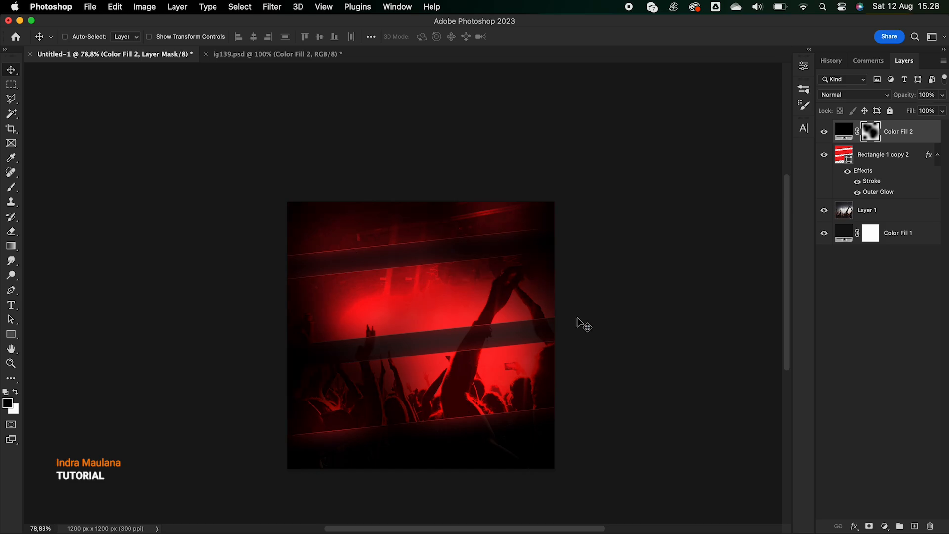
key("super+z")
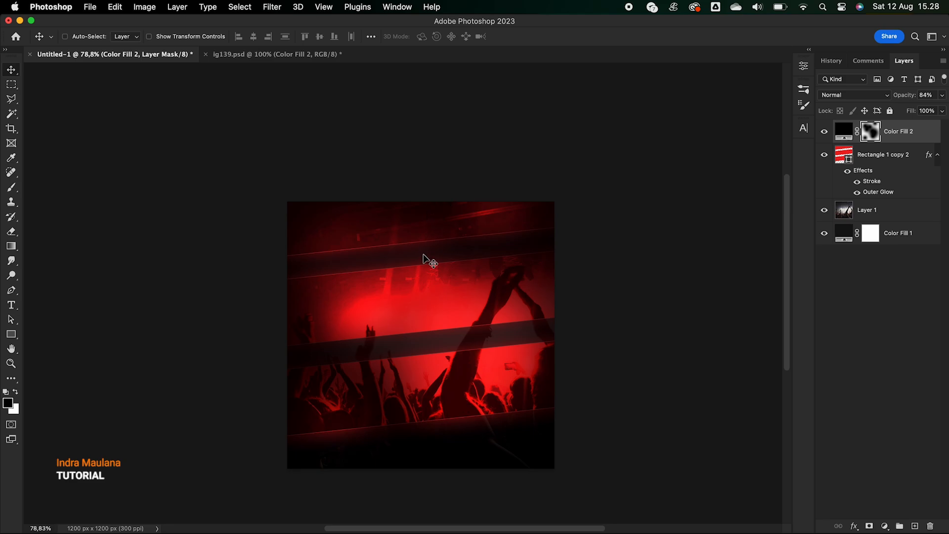
scroll(425, 258, "right", 2)
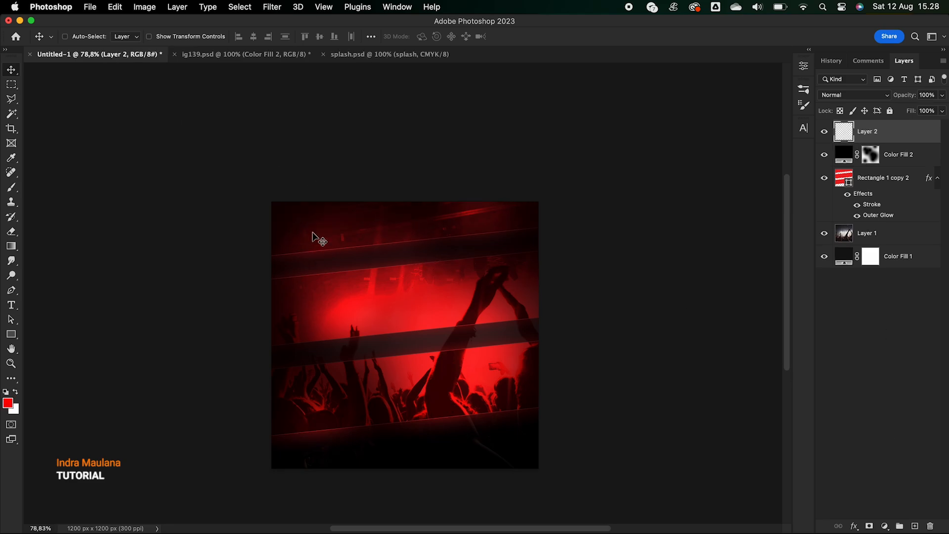
Step: Bring the splash confetti from splash.psd into the Untitled-1 design, enlarge it to about 180% and shift it downward
left_click(361, 58)
left_click_drag(462, 194, 452, 351)
key("super+t")
scroll(451, 346, "down", 5)
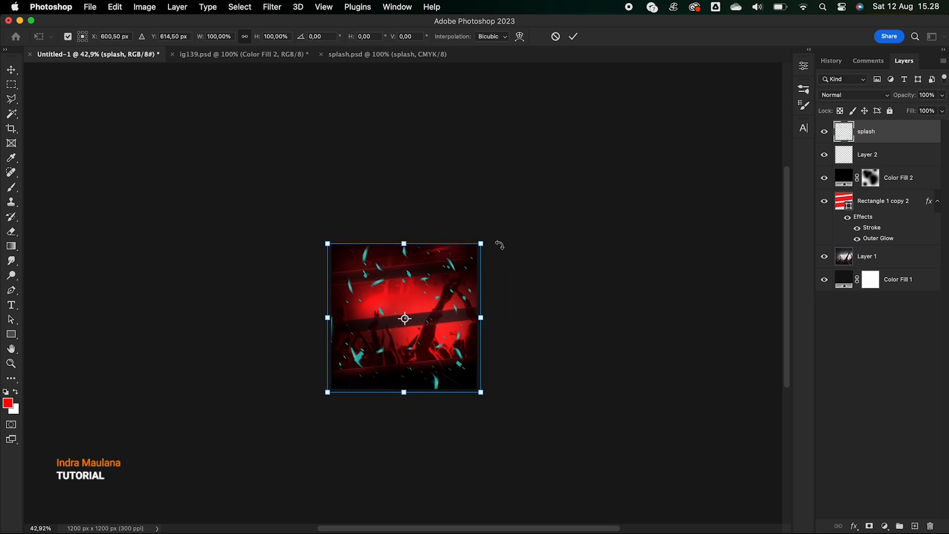
left_click_drag(479, 242, 546, 201)
left_click_drag(410, 257, 449, 326)
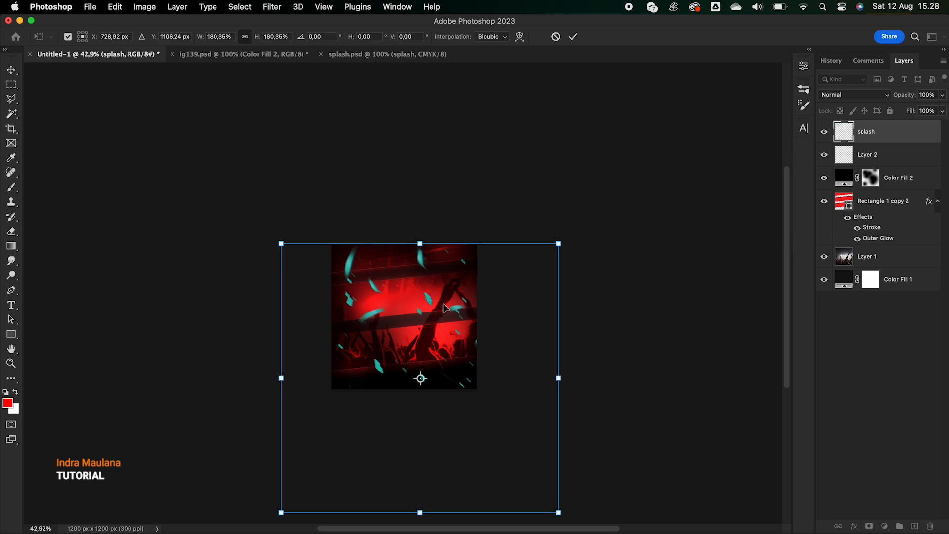
Step: Enlarge the splash confetti to about 291%, nudge it upward and rotate it to about 39°
left_click_drag(553, 244, 657, 174)
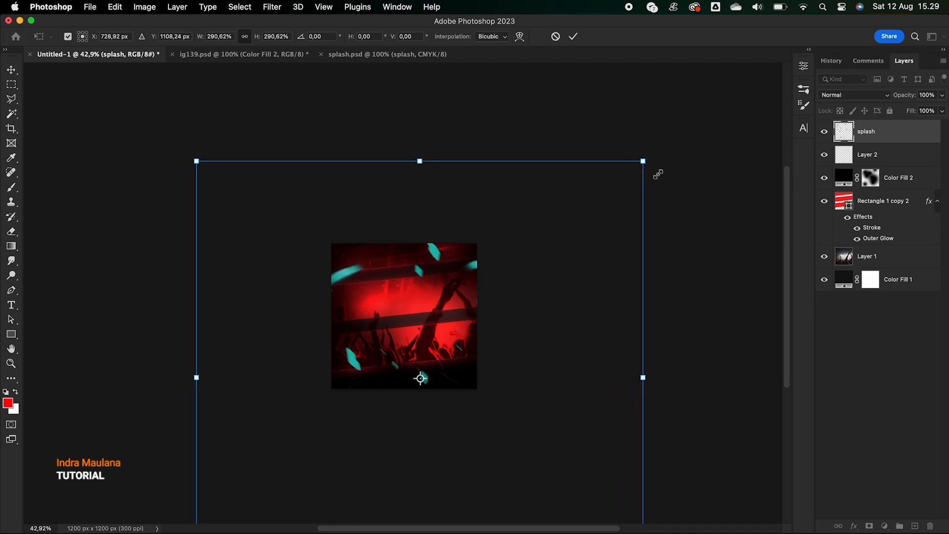
left_click_drag(414, 278, 420, 263)
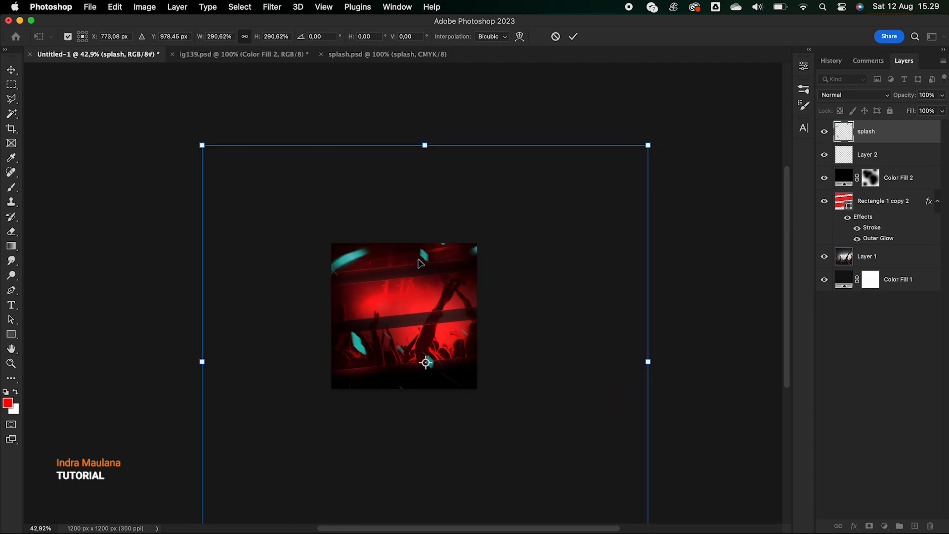
left_click_drag(663, 140, 716, 328)
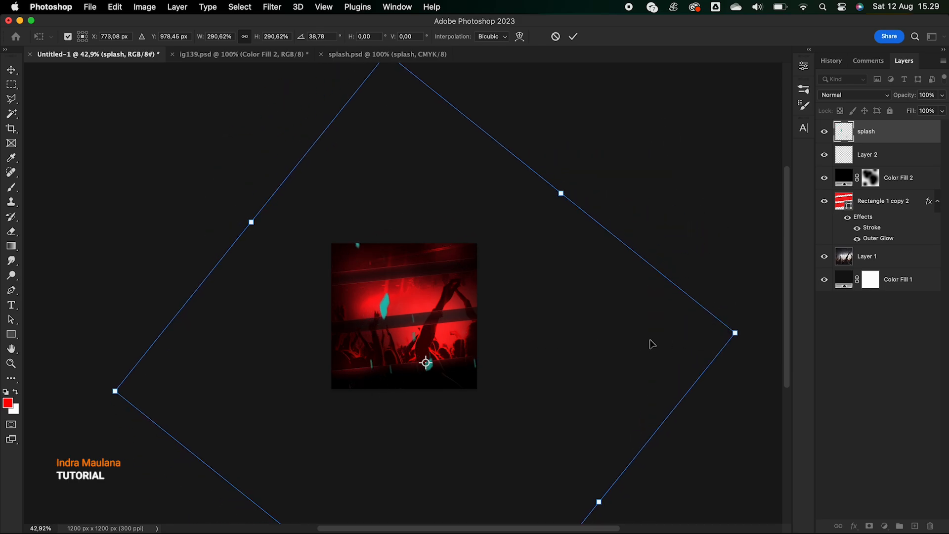
Step: Shrink the splash confetti to about 211% and reposition it so the pieces spread across the canvas
left_click_drag(735, 332, 568, 350)
left_click_drag(401, 299, 438, 344)
left_click_drag(604, 399, 525, 403)
left_click_drag(395, 366, 438, 242)
left_click_drag(571, 283, 646, 271)
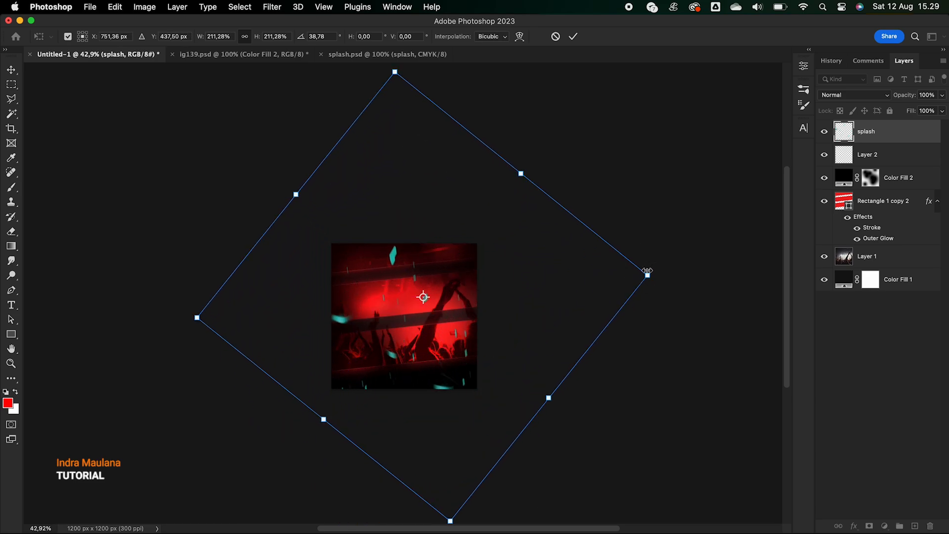
left_click_drag(409, 258, 367, 335)
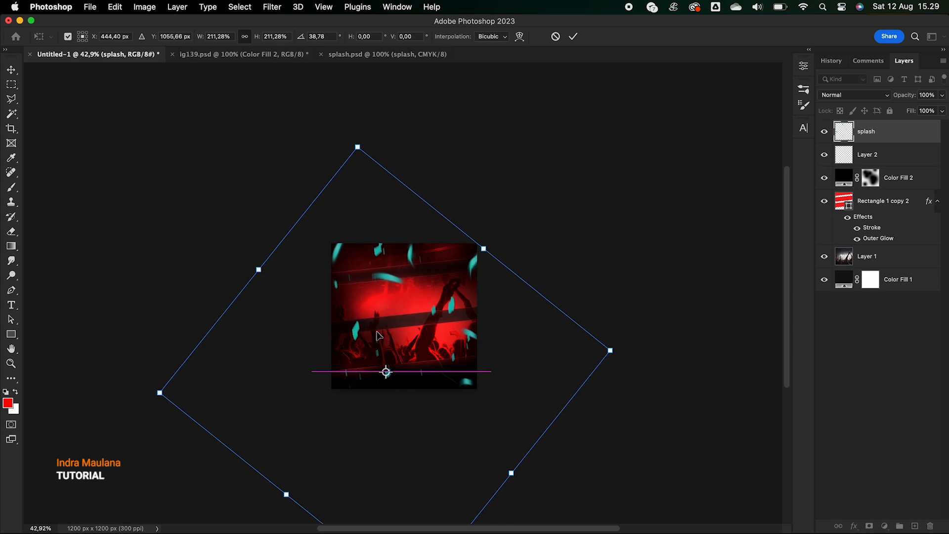
Step: Adjust the splash confetti to about 202% and a rotation of about 36°, position it over the crowd and apply the transform
left_click_drag(622, 349, 593, 306)
left_click_drag(471, 308, 488, 339)
left_click_drag(619, 327, 668, 357)
left_click_drag(459, 295, 442, 282)
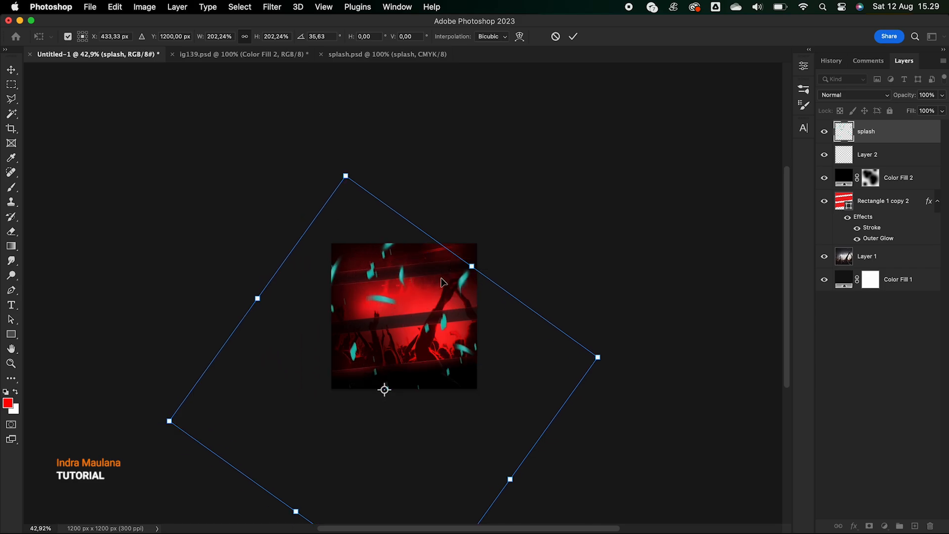
key("Return")
scroll(442, 279, "up", 5)
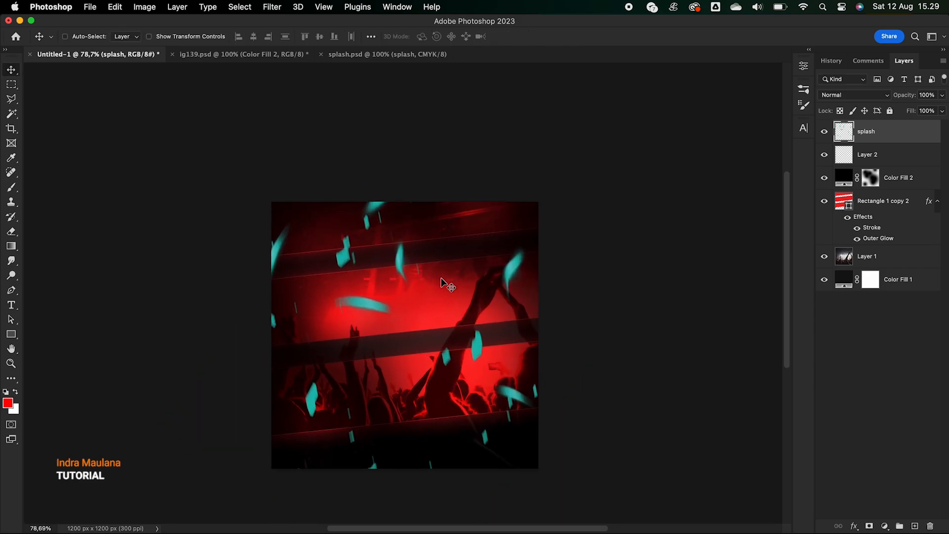
Step: Recolour the splash confetti from teal to orange with Hue/Saturation, shifting the hue far negative and slightly raising the saturation
scroll(442, 278, "up", 1)
left_click(154, 7)
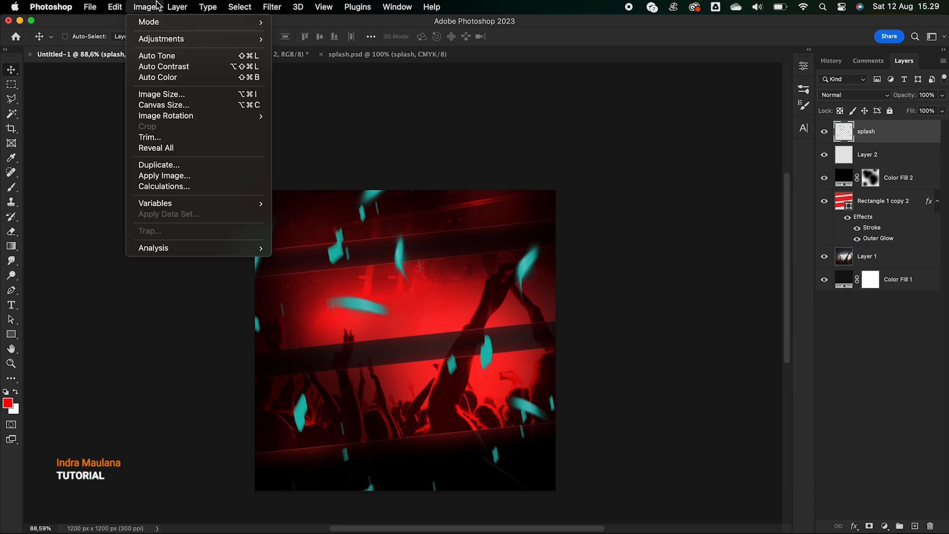
mouse_move(200, 39)
left_click(352, 99)
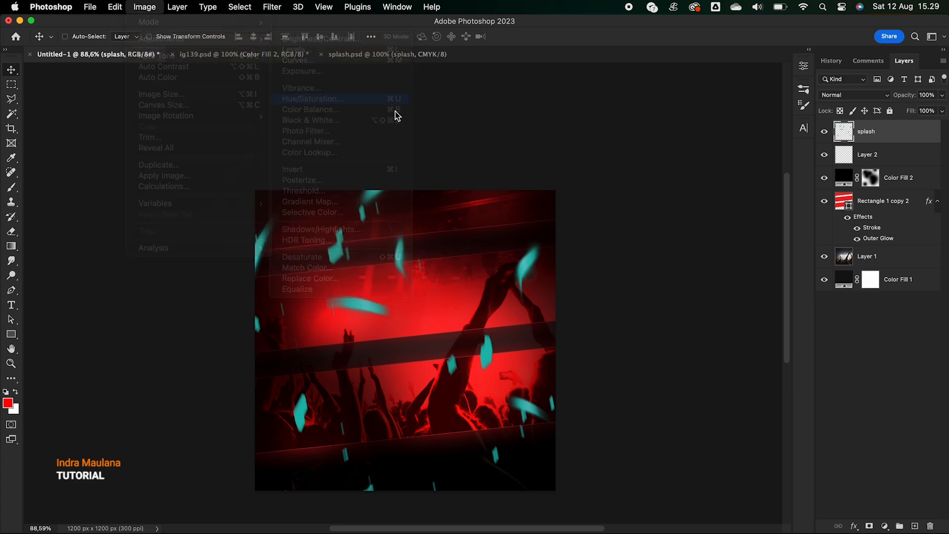
left_click_drag(668, 179, 613, 180)
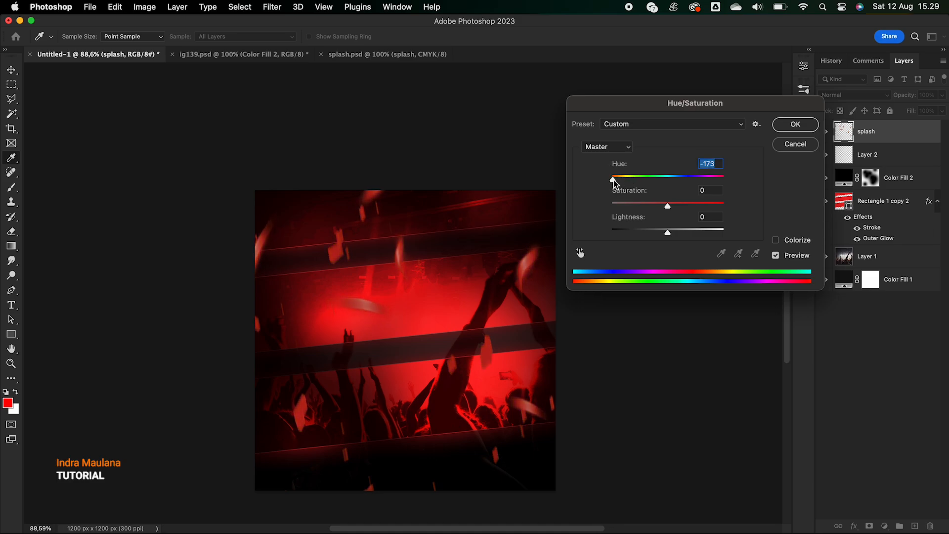
mouse_move(668, 206)
left_mouse_down()
mouse_move(707, 210)
mouse_move(671, 209)
left_mouse_up()
left_click_drag(616, 183, 616, 184)
left_click(778, 131)
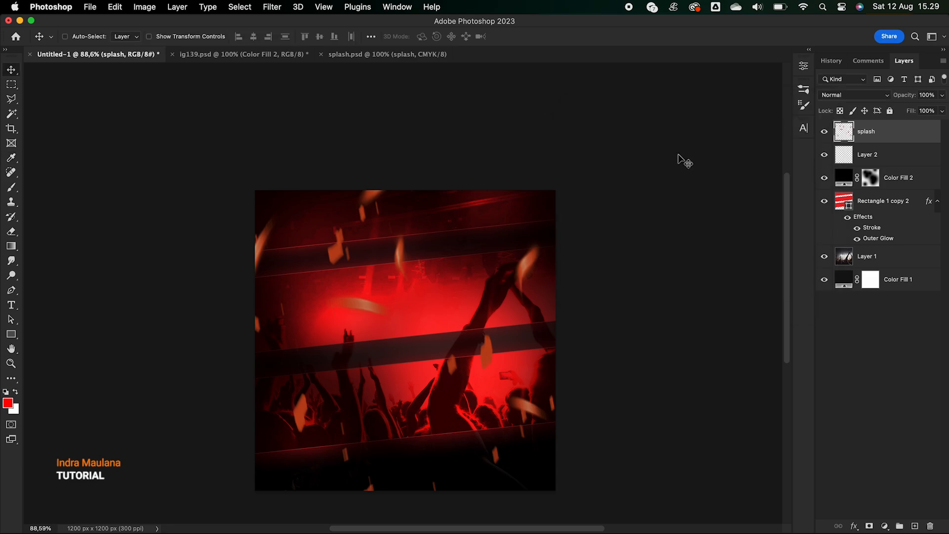
Step: Duplicate the splash confetti layer and rotate the copy to about 31°
left_click_drag(884, 131, 915, 526)
key("super+t")
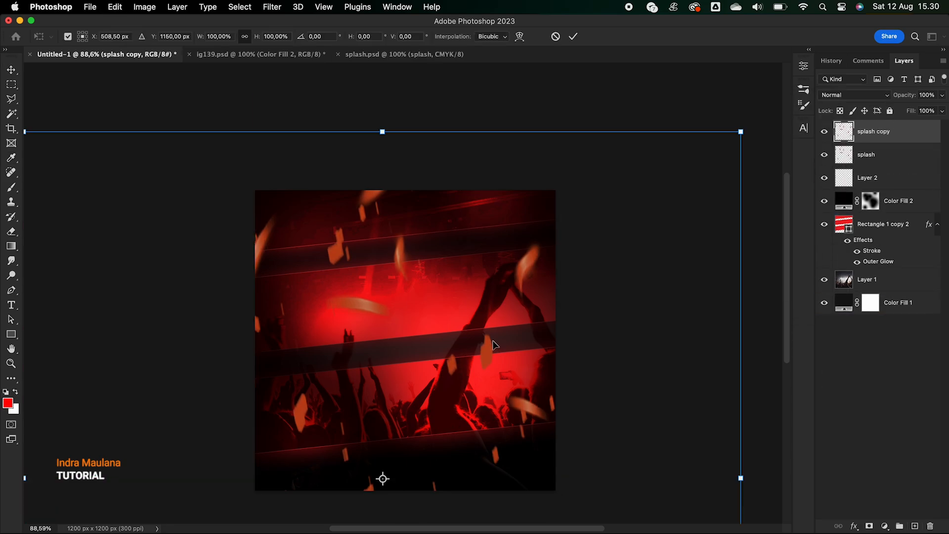
key("super+minus")
left_click_drag(698, 145, 707, 371)
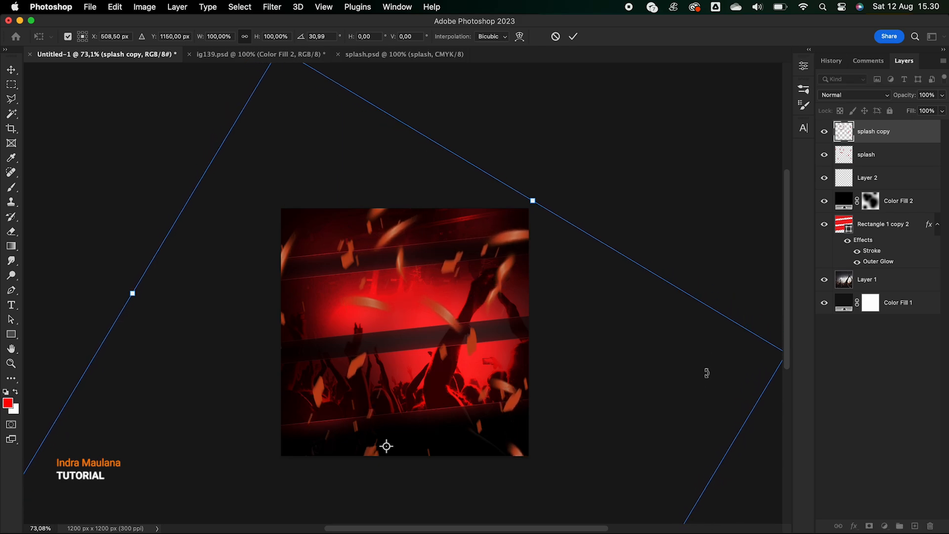
key("super+minus")
key("super+minus")
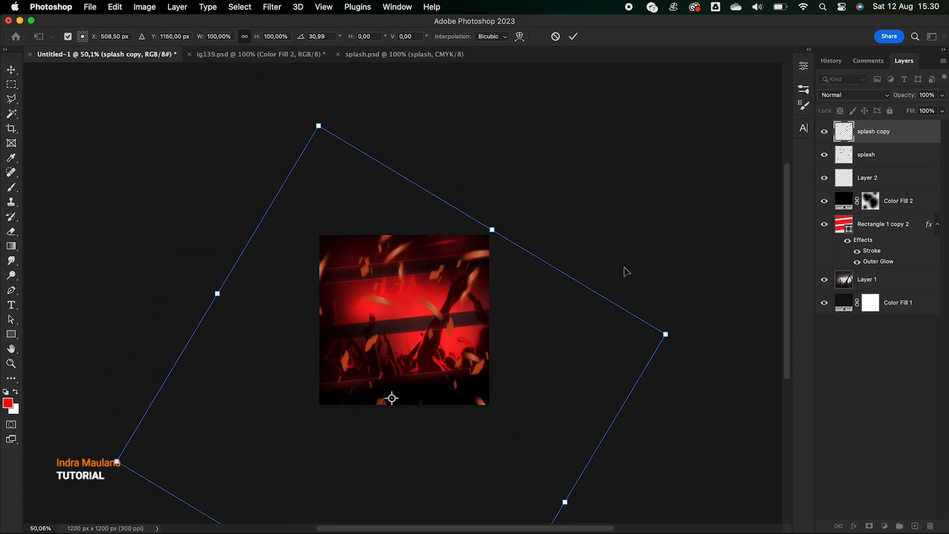
Step: Enlarge the splash copy, reposition it so a few larger pieces fall across the canvas, and apply the transform
left_click_drag(668, 336, 778, 310)
left_click_drag(475, 276, 326, 312)
left_click_drag(614, 344, 726, 316)
left_click_drag(406, 266, 446, 265)
key("Return")
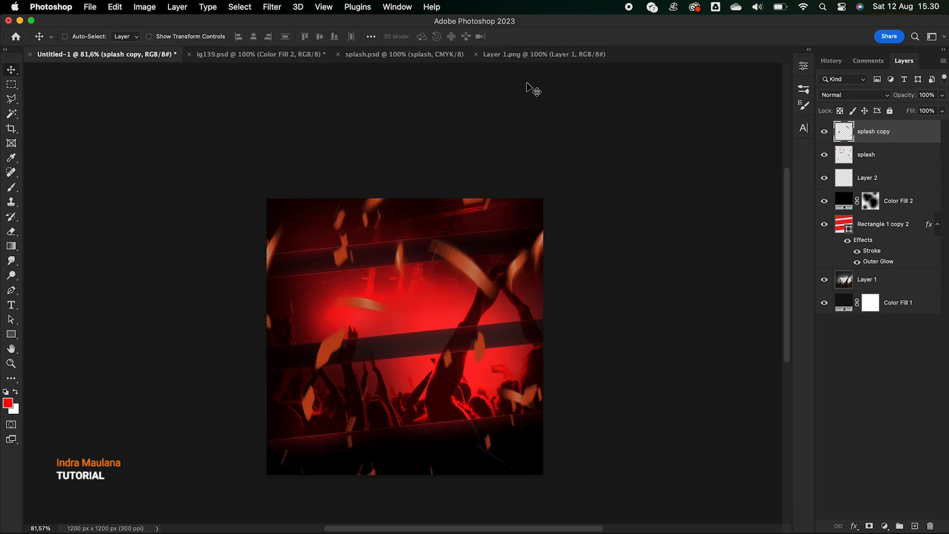
Step: Bring the cutout man in sunglasses from Layer 1.png into the Untitled-1 design and place him near the centre
left_click(538, 56)
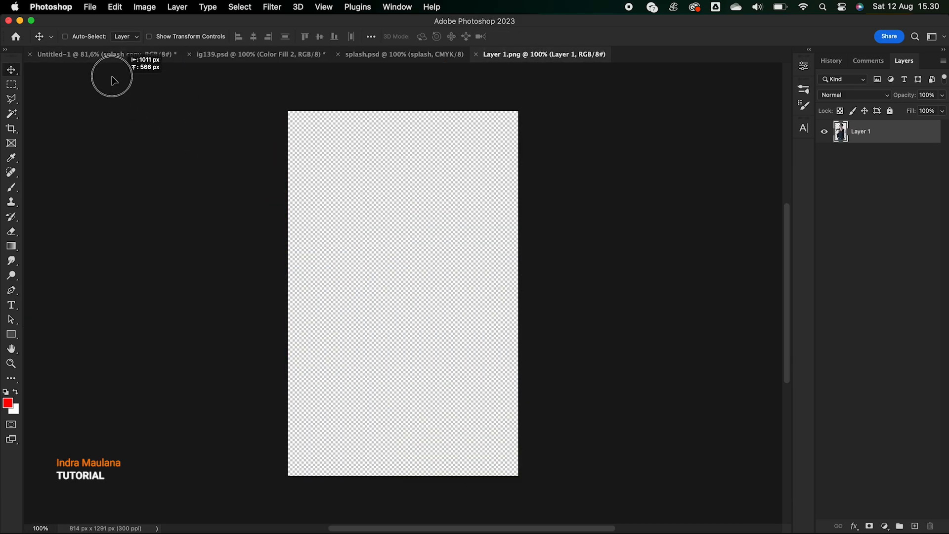
left_click(104, 54)
left_click_drag(104, 53, 413, 253)
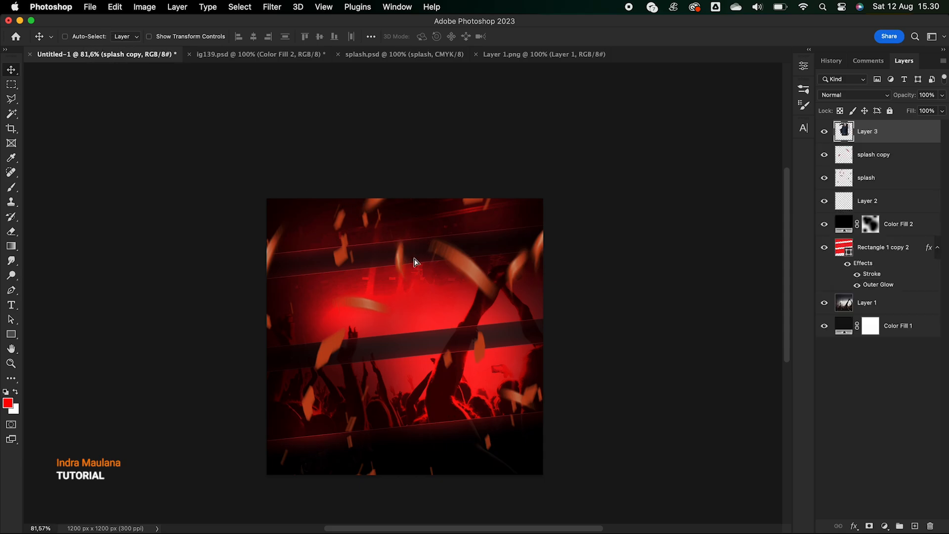
left_click_drag(434, 315, 426, 347)
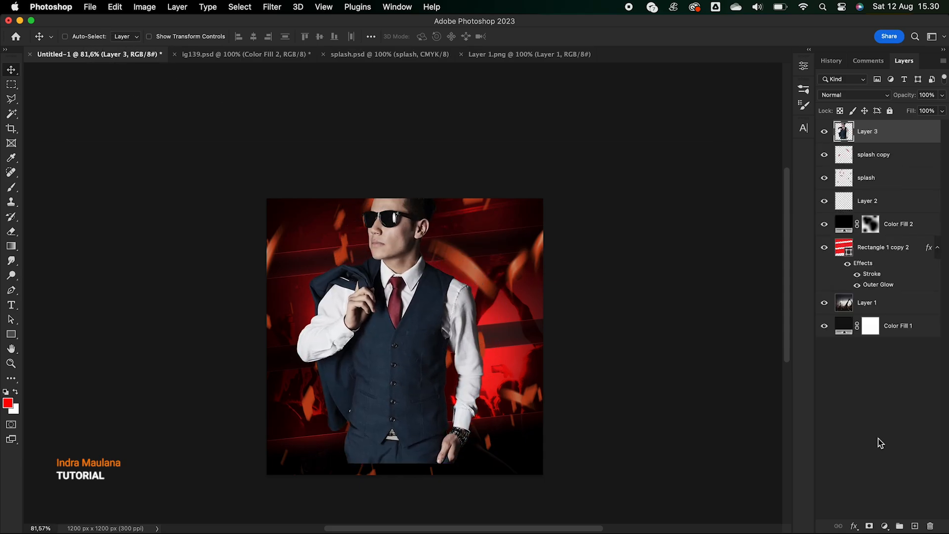
Step: Put the man's layer into a new group named Model
left_click_drag(869, 132, 902, 528)
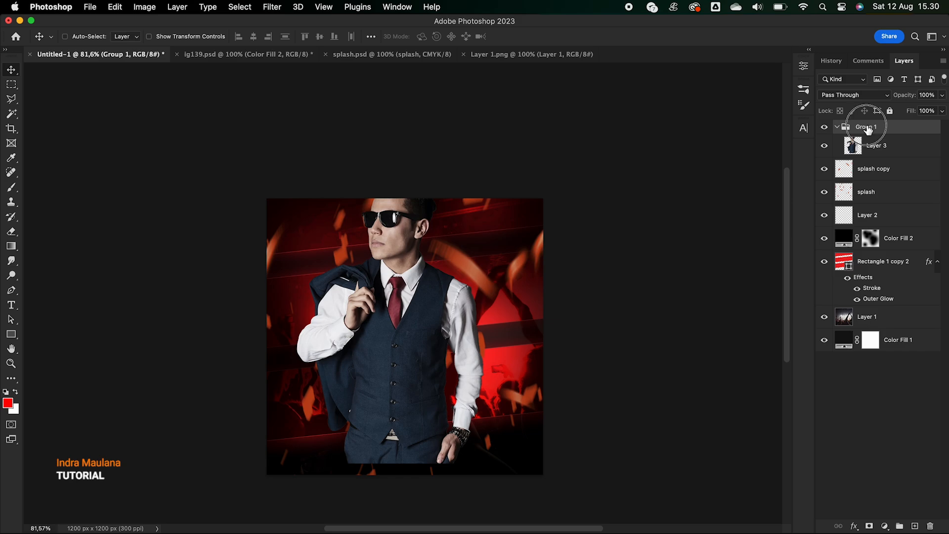
type("Model")
key("Return")
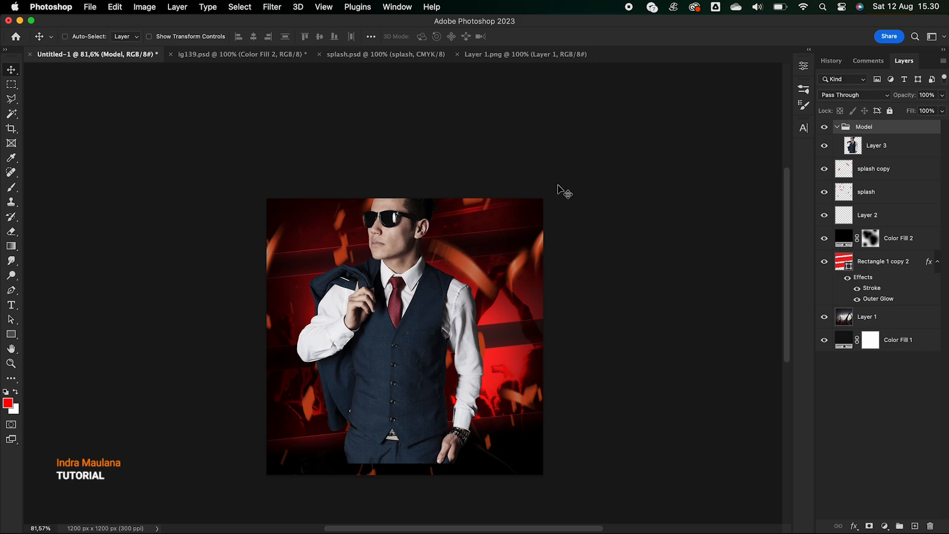
Step: Scale the Model group down slightly and move it lower so the man's whole head fits within the canvas
key("super+t")
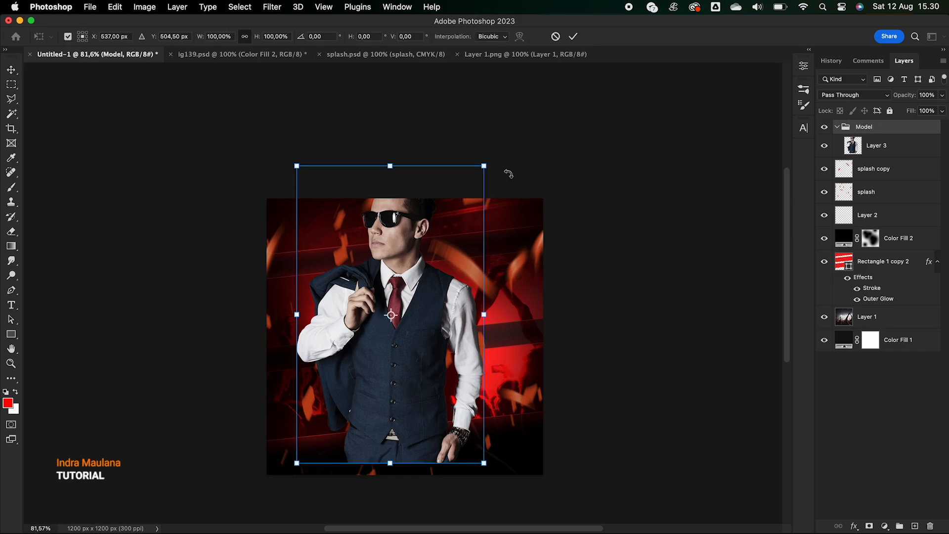
left_click_drag(482, 164, 462, 173)
left_click_drag(398, 249, 414, 288)
left_click_drag(478, 211, 490, 205)
left_click_drag(431, 283, 431, 299)
left_click_drag(493, 216, 497, 209)
left_click_drag(445, 285, 443, 291)
key("Return")
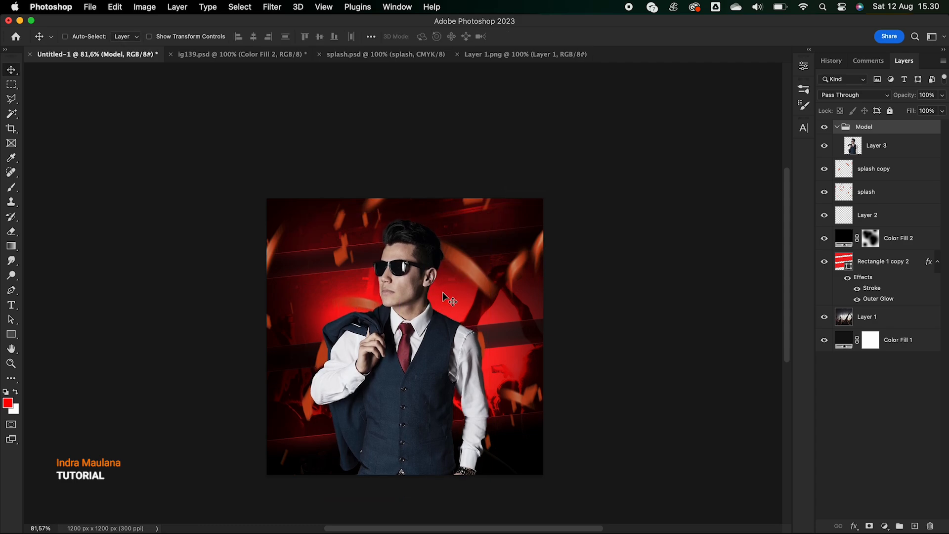
Step: Add a layer mask to the Model group and fade the man's lower body with a linear black-to-white gradient
left_click(869, 526)
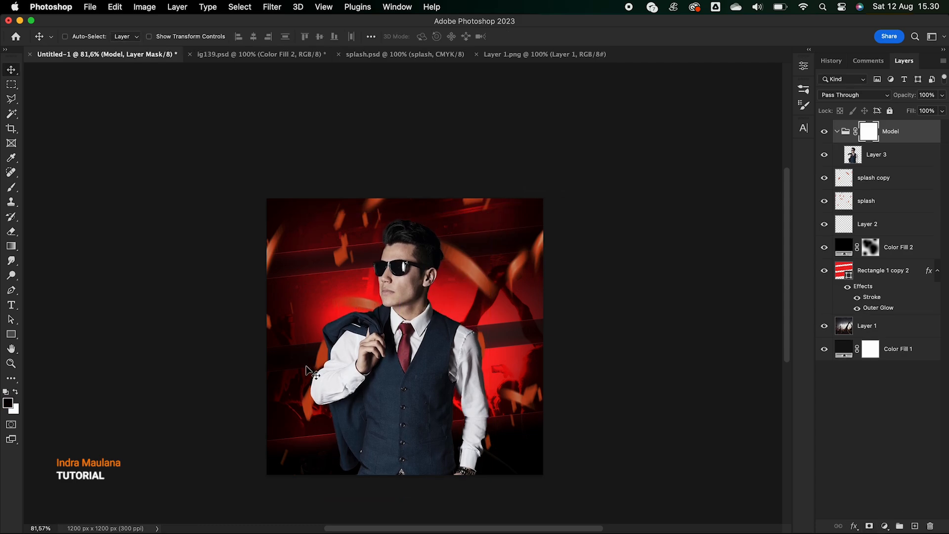
left_click(13, 251)
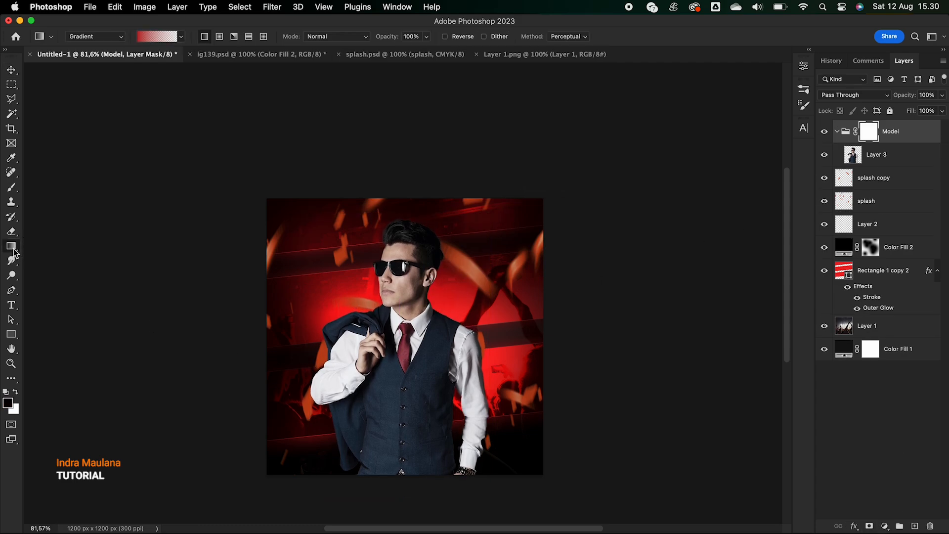
left_click(146, 34)
left_click(51, 58)
left_click(65, 76)
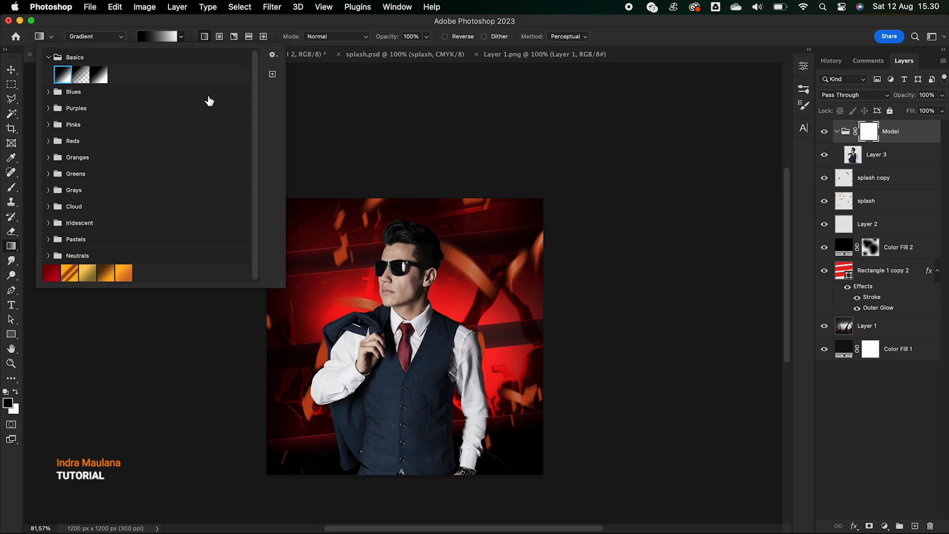
left_click(440, 138)
left_click_drag(395, 502, 394, 413)
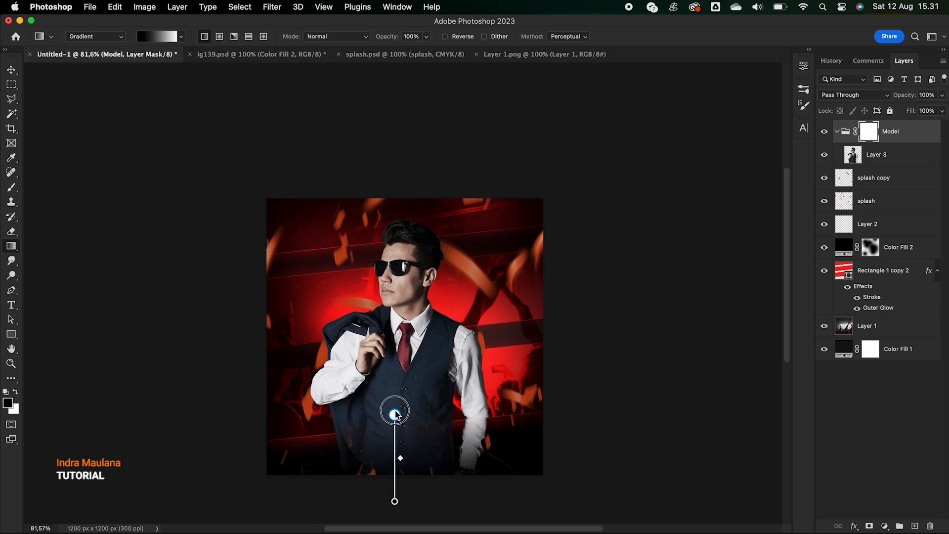
left_click_drag(423, 453, 423, 388)
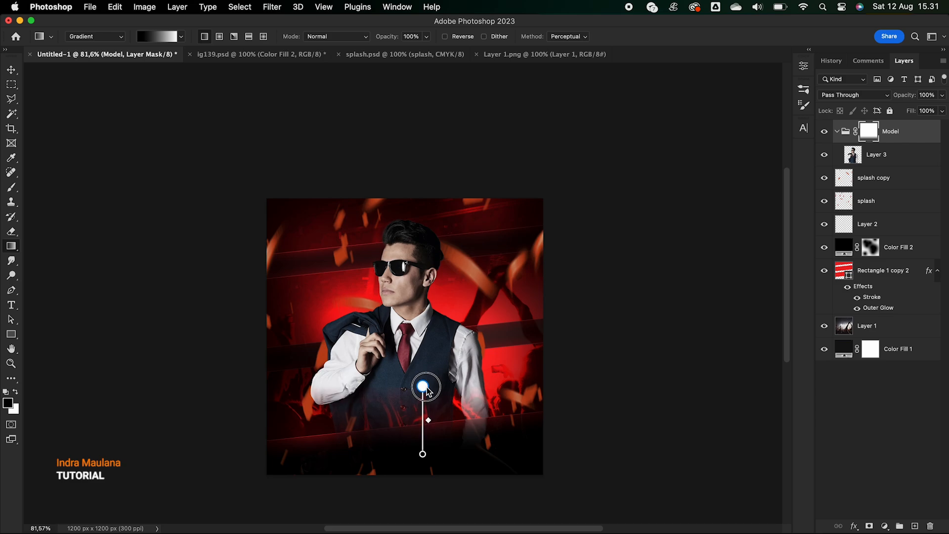
left_click(6, 74)
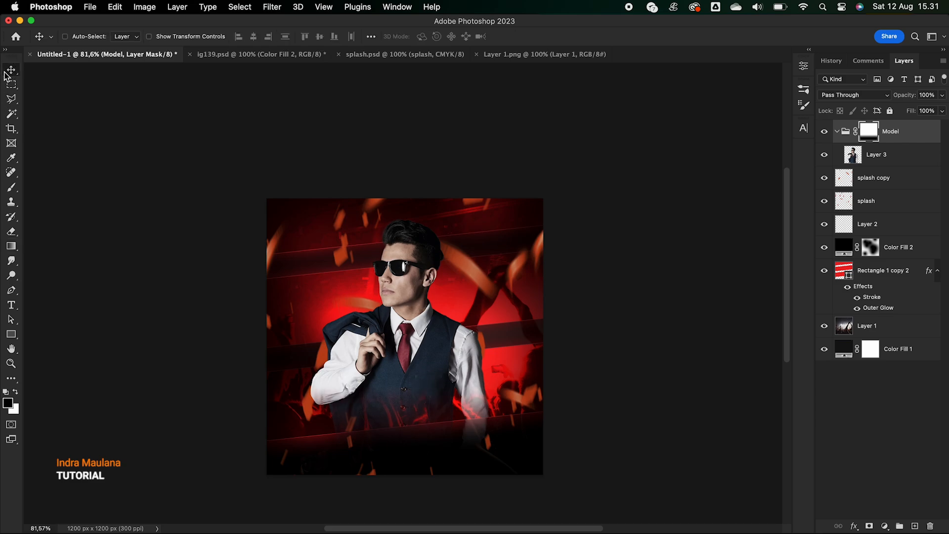
Step: Fine-tune the size of the man's layer inside the Model group and nudge it slightly down
left_click(897, 156)
key("ctrl+t")
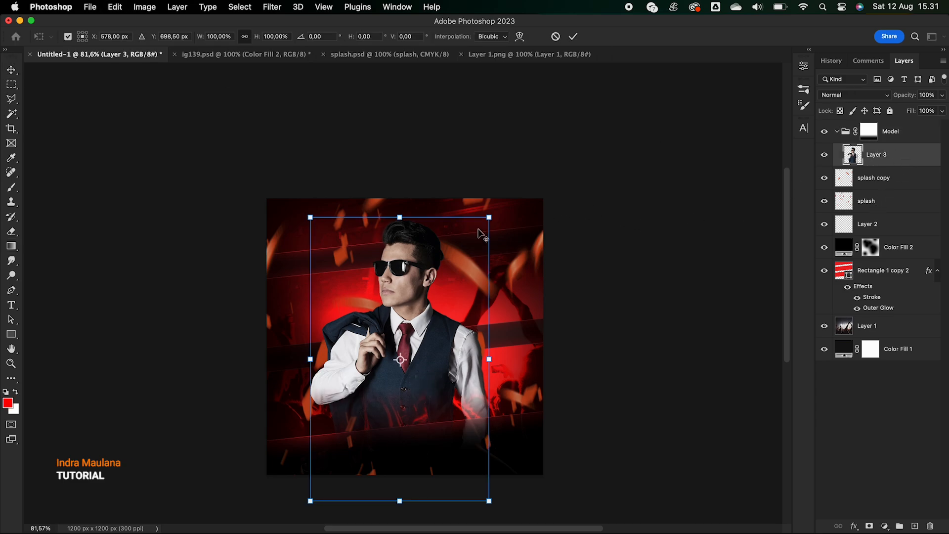
mouse_move(484, 217)
left_mouse_down()
mouse_move(493, 209)
mouse_move(490, 217)
left_mouse_up()
key("Return")
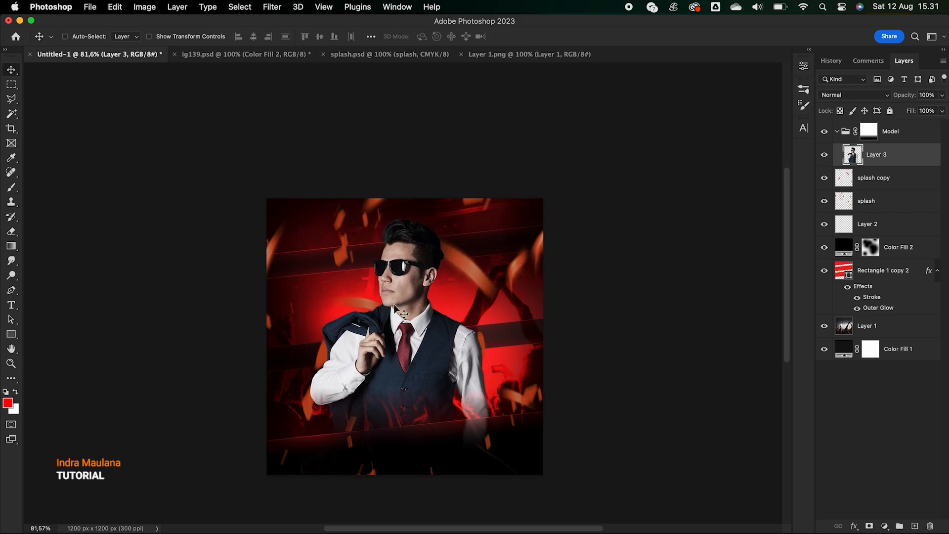
left_click_drag(394, 315, 396, 319)
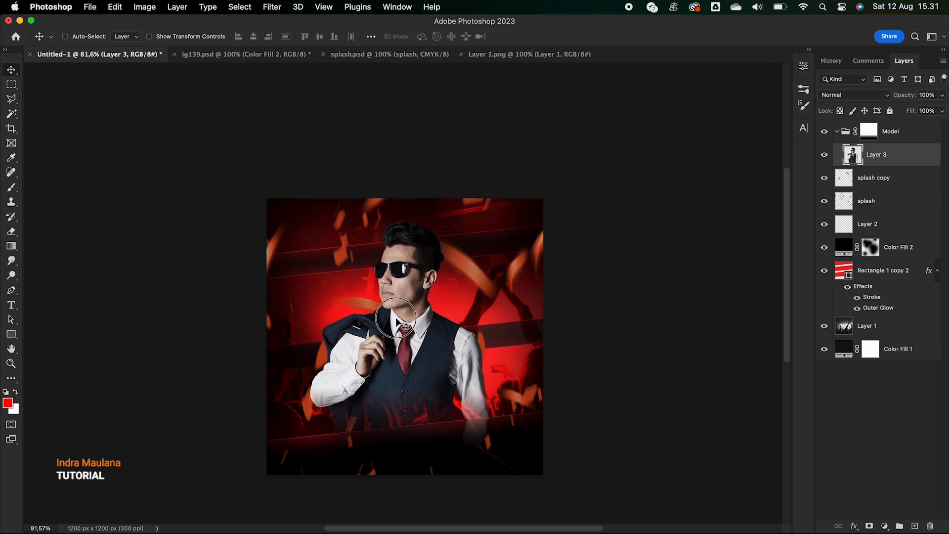
Step: Set the foreground colour to ed2224 and add a red-to-transparent gradient fill layer above the Model group
left_click(910, 132)
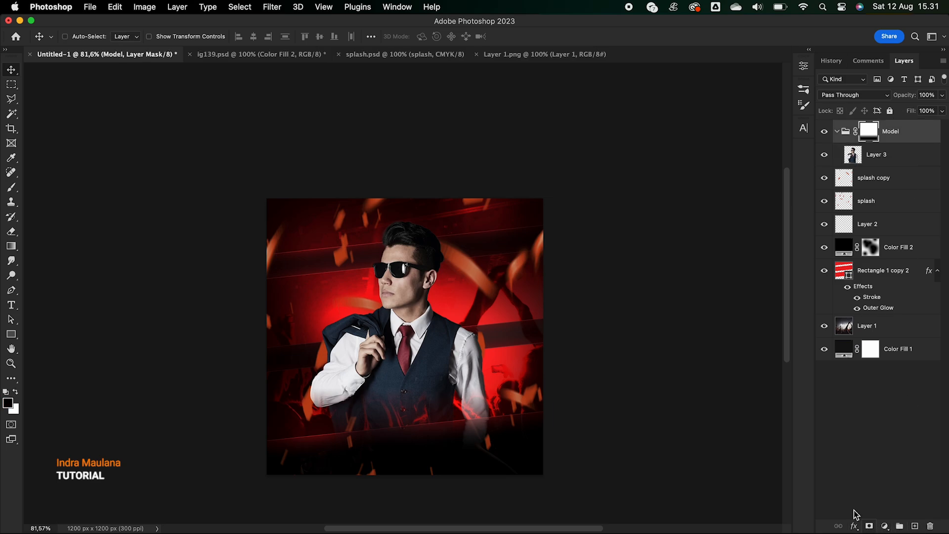
left_click(12, 404)
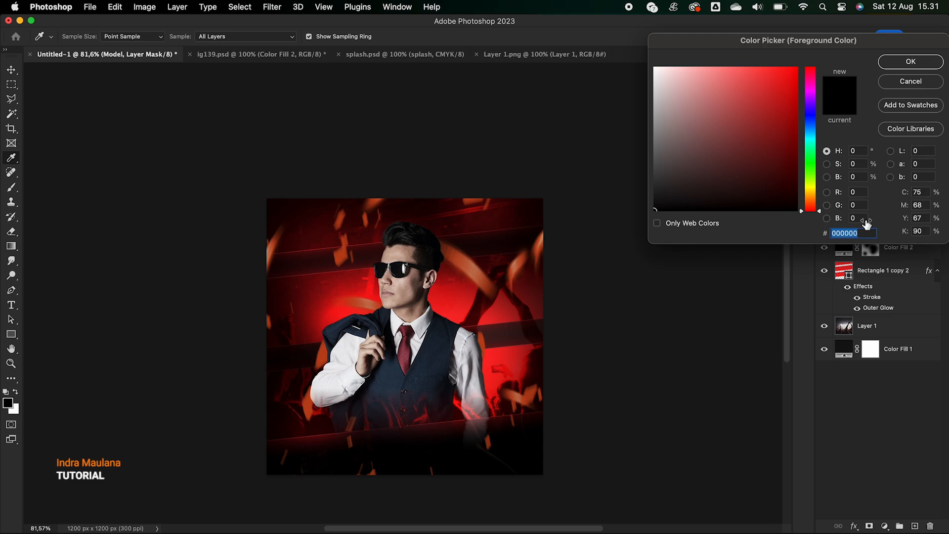
type("ed2224")
left_click(911, 62)
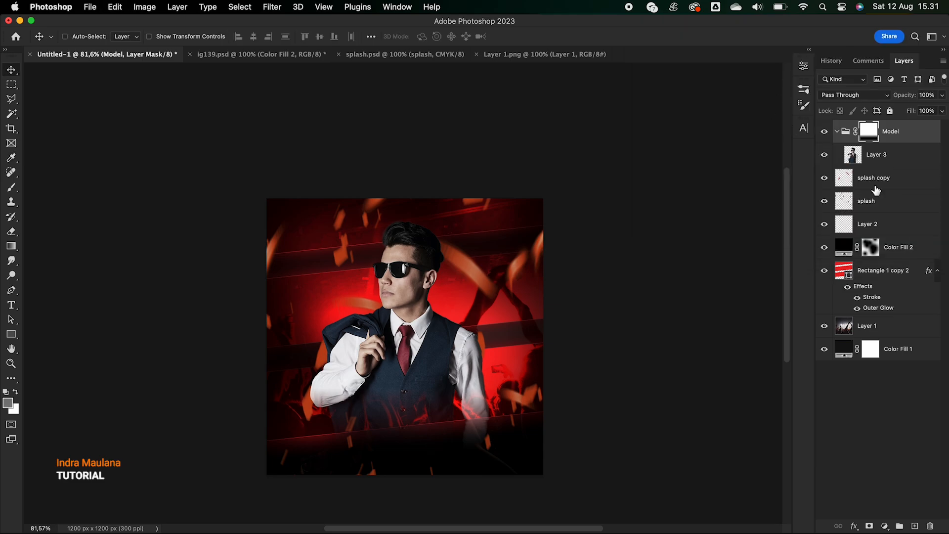
left_click(885, 525)
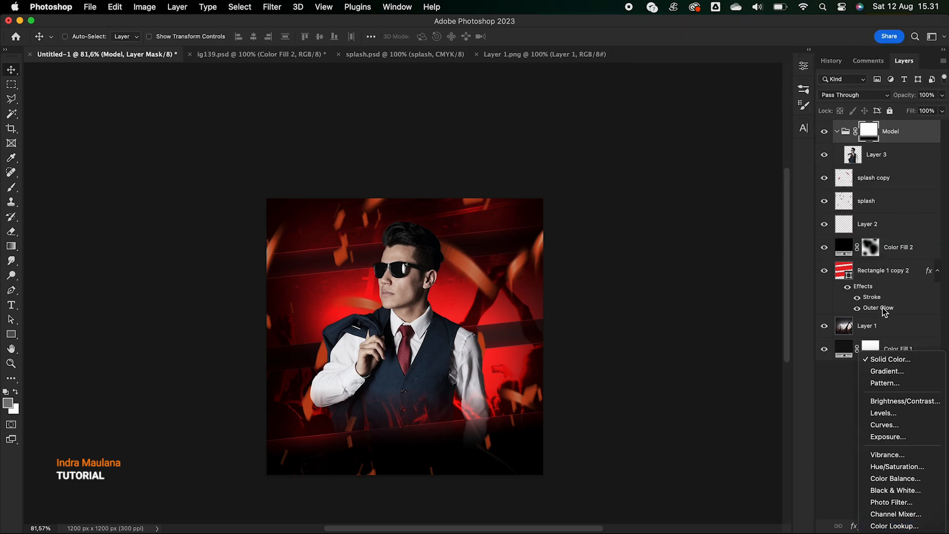
left_click(882, 387)
left_click(907, 141)
left_click_drag(905, 163, 884, 129)
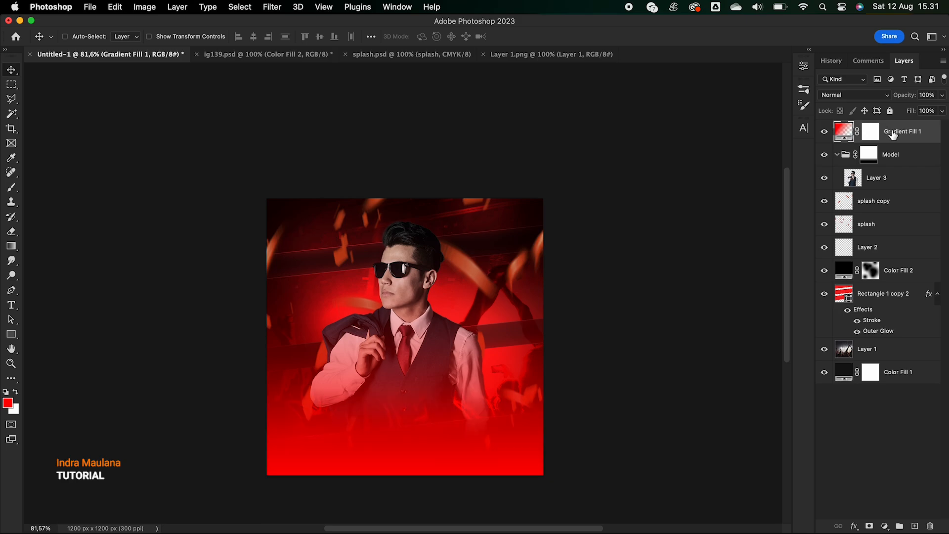
Step: Shift the gradient fill downward so the red fades in only near the canvas's bottom edge
double_click(840, 130)
left_click_drag(449, 367, 441, 446)
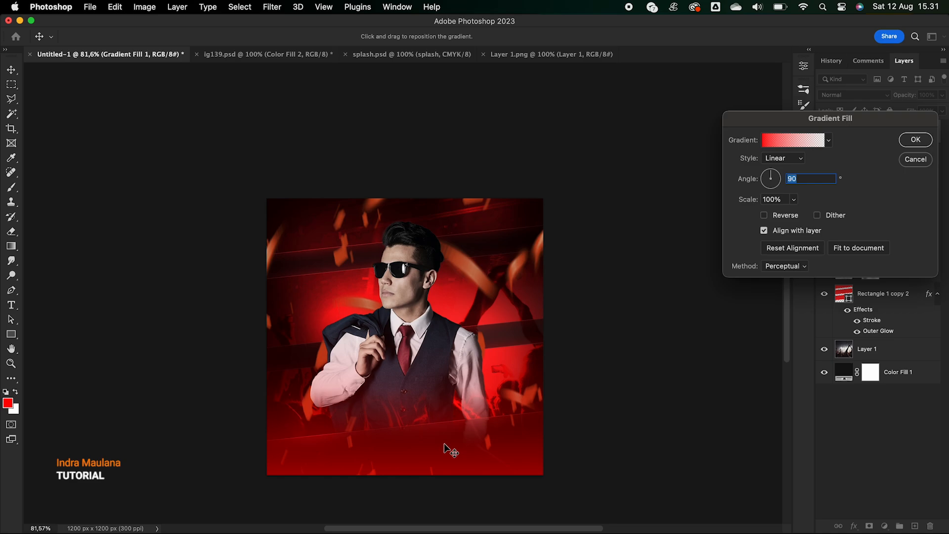
left_click(915, 139)
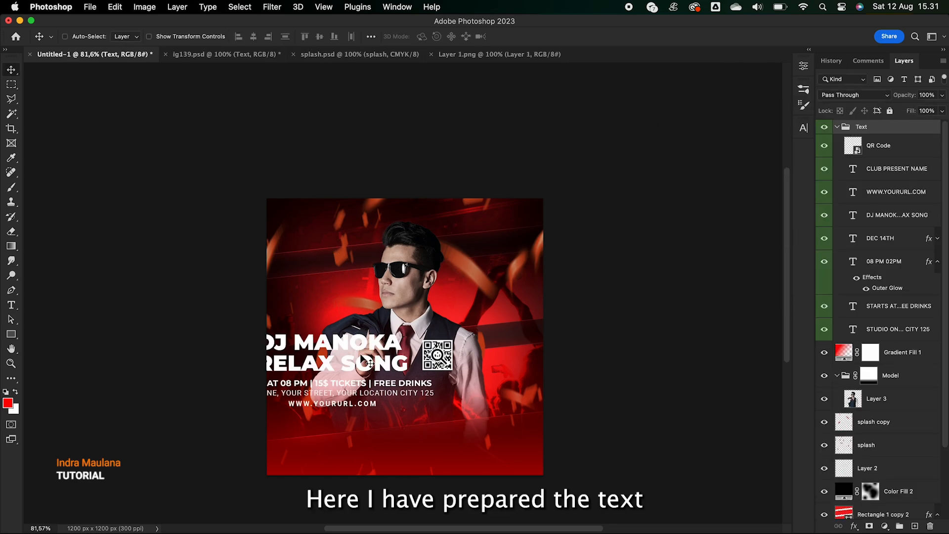
Step: Centre the prepared Text group horizontally and vertically on the whole canvas, then clear the selection
key("ctrl+a")
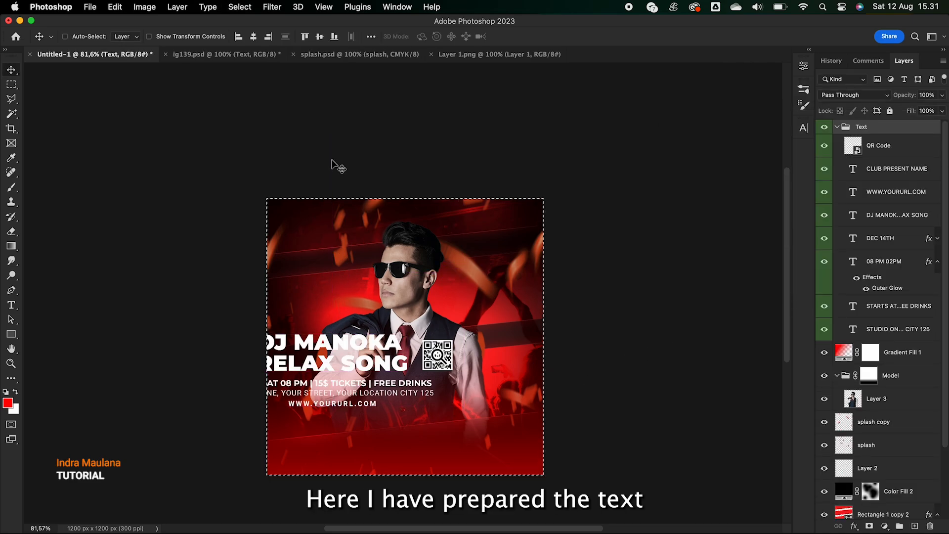
left_click(253, 36)
left_click(319, 36)
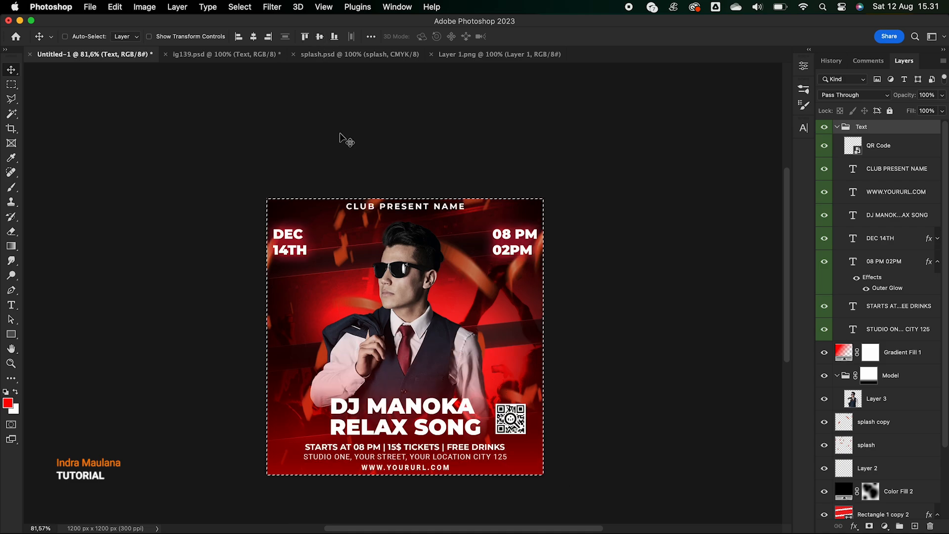
key("super")
key("ctrl+d")
Step: Scale the Text group down slightly about its centre to leave wider margins around the canvas edges
key("ctrl+t")
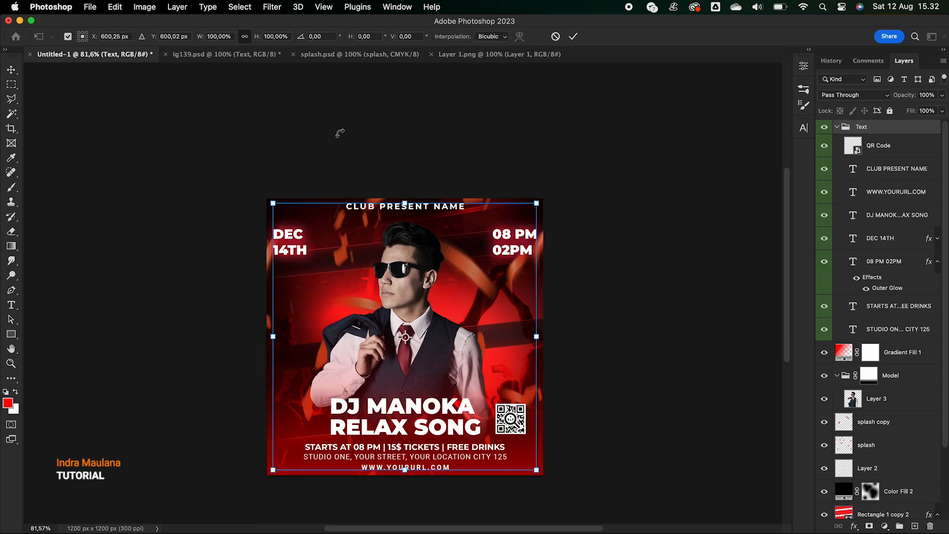
left_click_drag(536, 206, 527, 213)
key("Return")
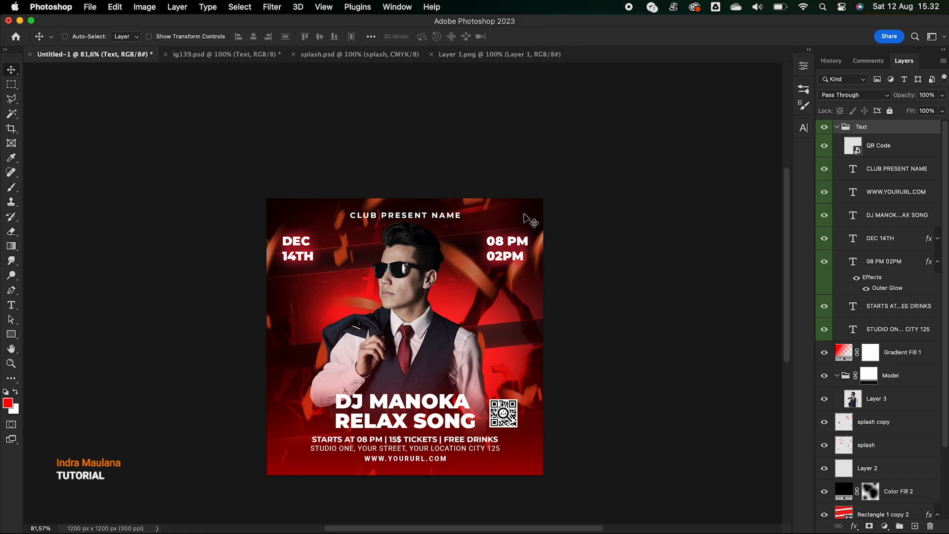
Step: Add the word "Friday" over the model's chest in white Testimonia Regular at 75 pt
left_click(11, 304)
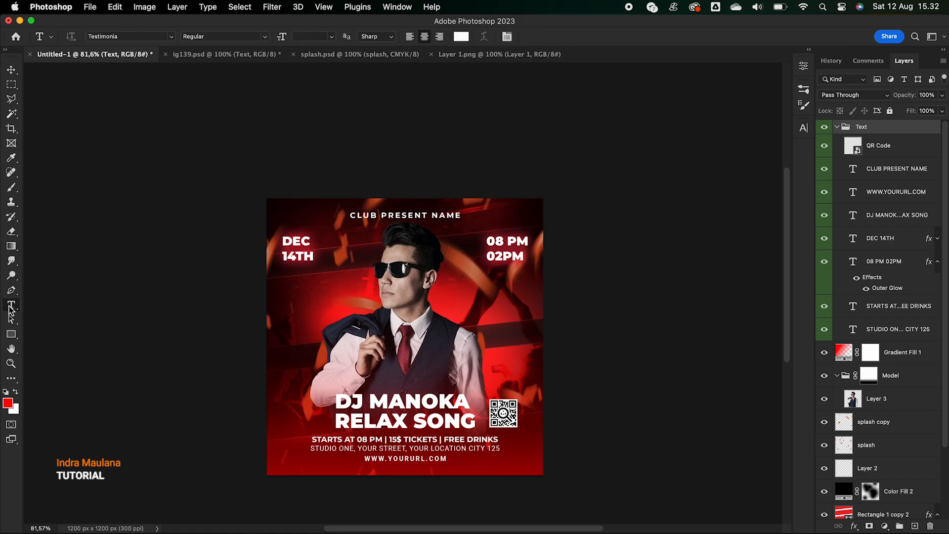
left_click(390, 369)
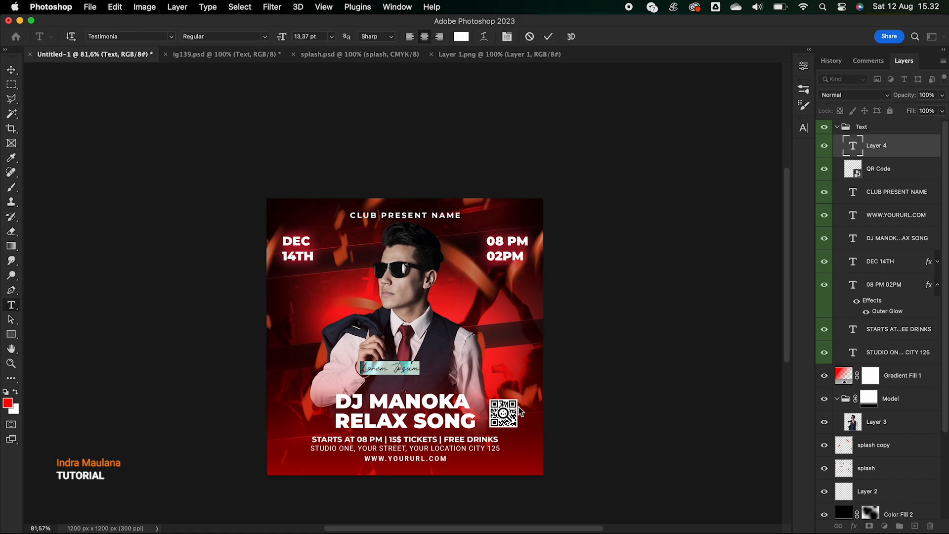
type("Friday")
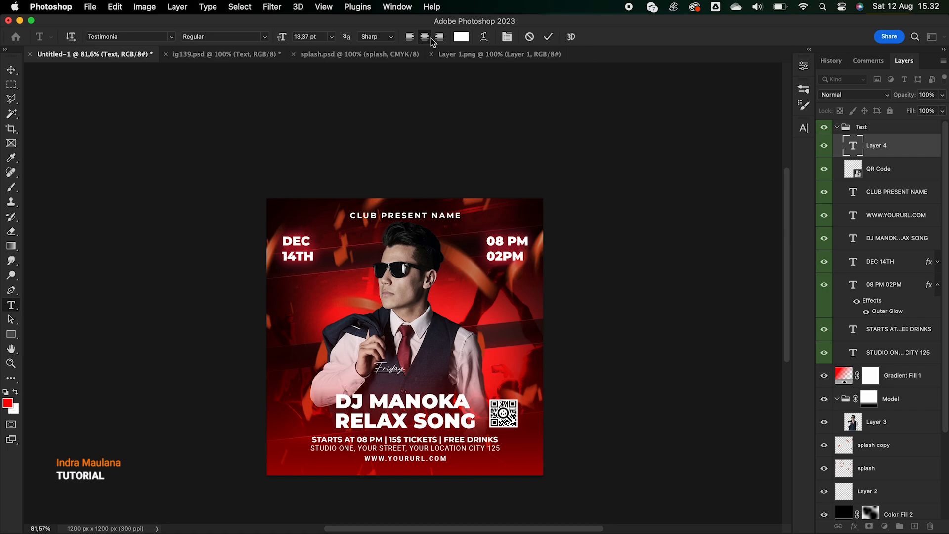
key("super+a")
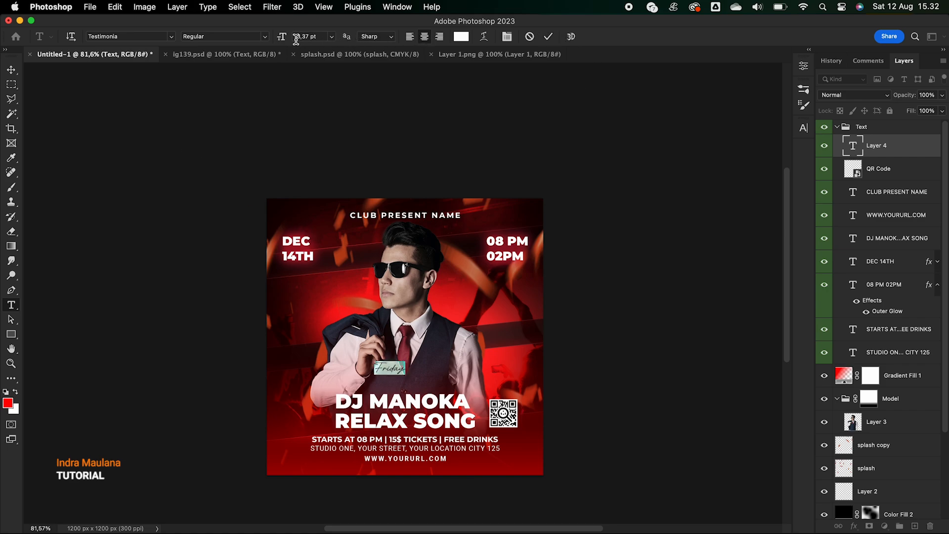
left_click_drag(279, 42, 300, 40)
left_click(304, 42)
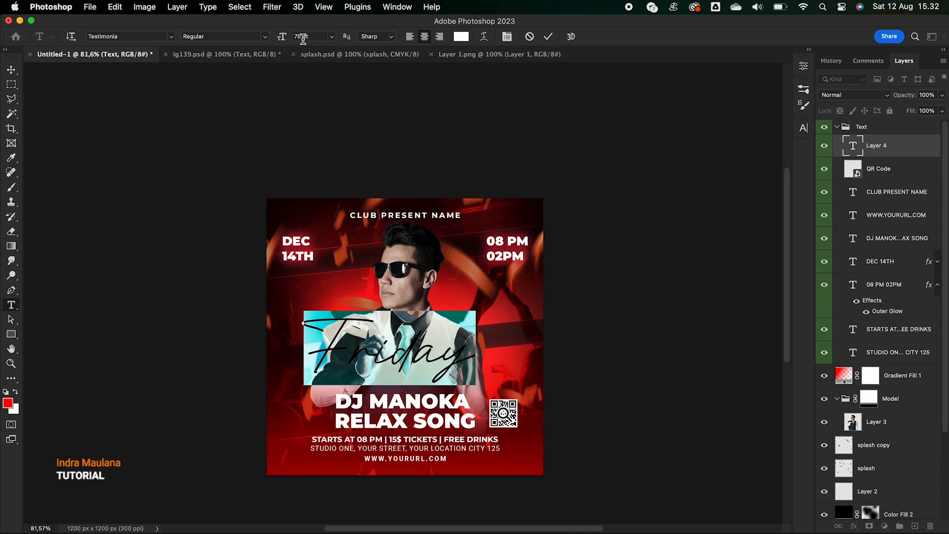
left_click(546, 37)
Step: Rotate the Friday text about -6.4° and move it down so it slightly overlaps the DJ MANOKA title
left_click(12, 73)
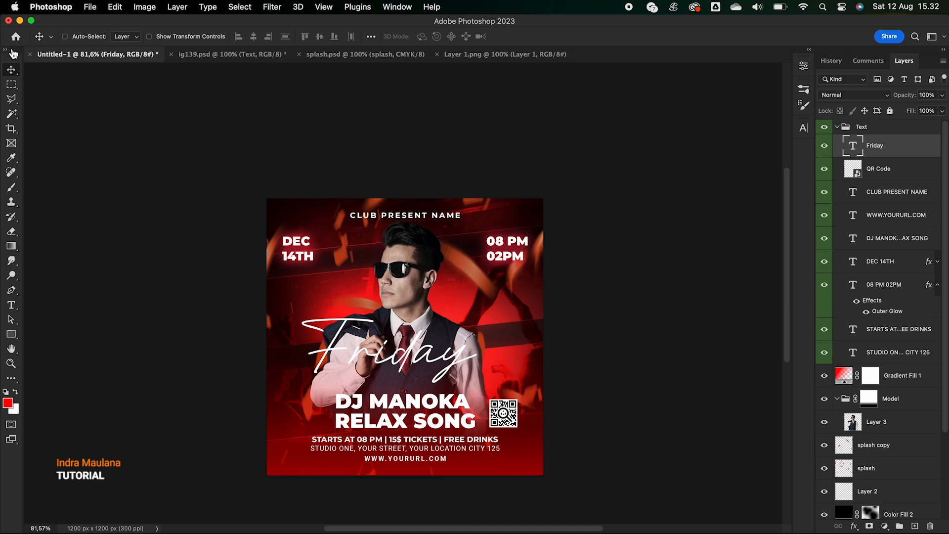
key("super+t")
left_click_drag(496, 310, 492, 299)
left_click_drag(440, 341, 452, 374)
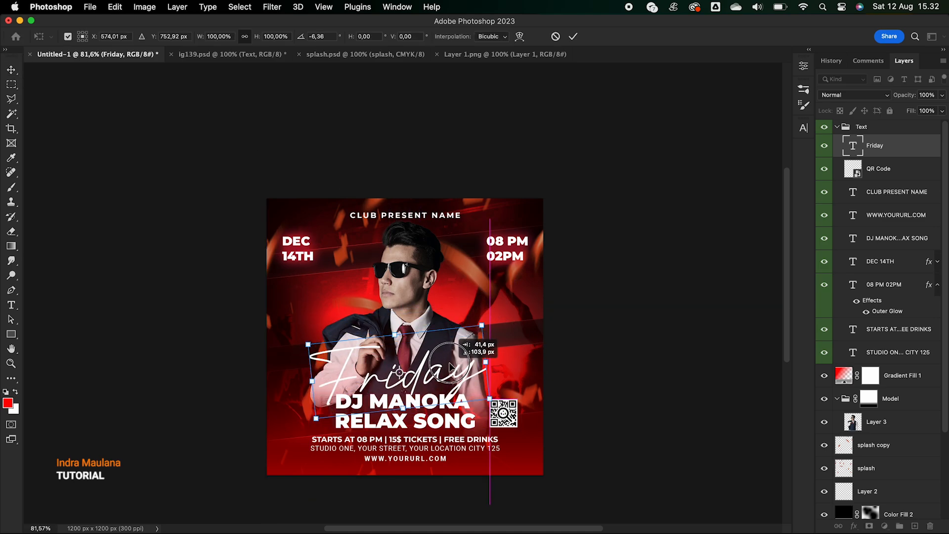
key("Return")
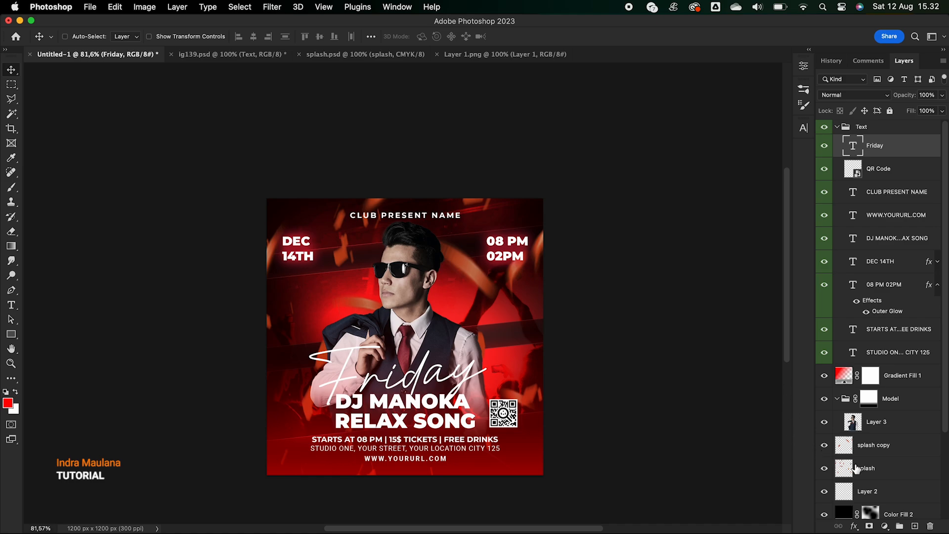
Step: Add an Outer Glow to the Friday text with 100% opacity and a size of about 29 px
left_click(855, 527)
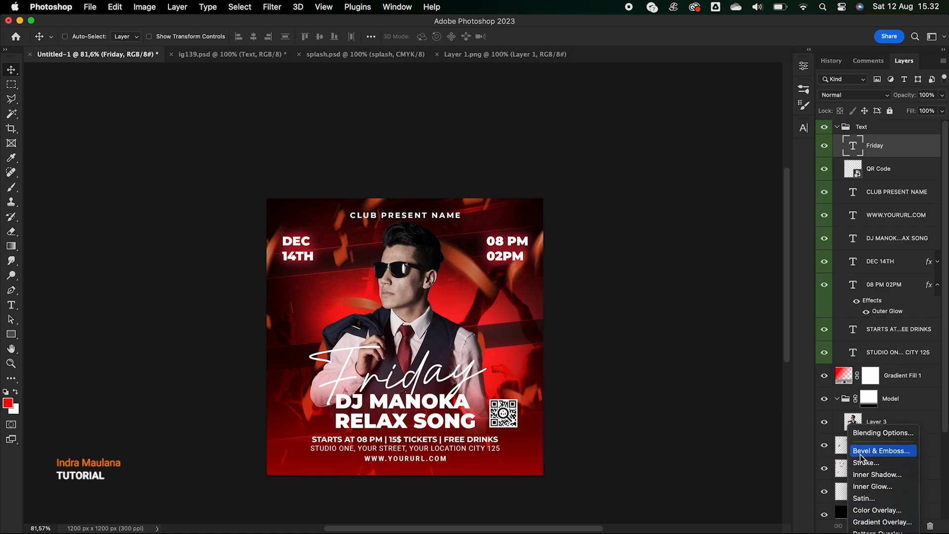
left_click(859, 432)
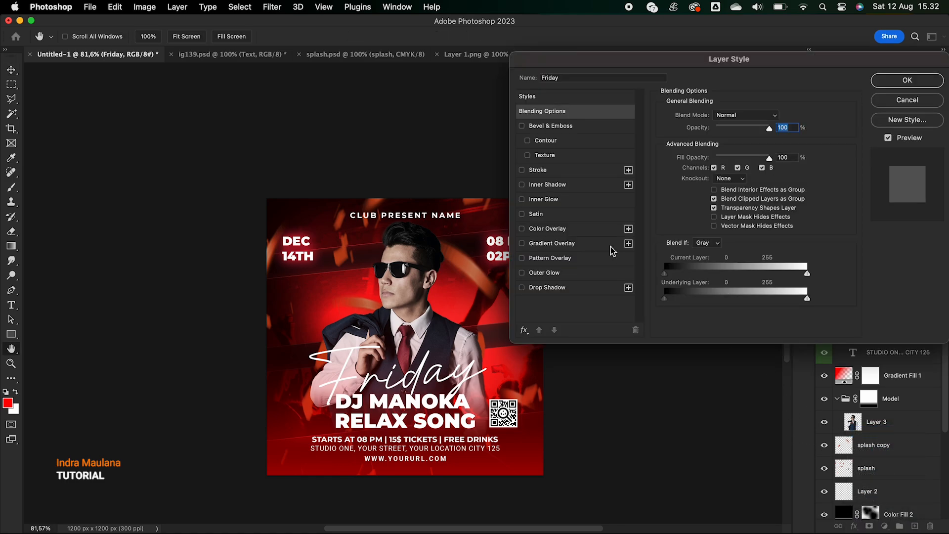
left_click(543, 274)
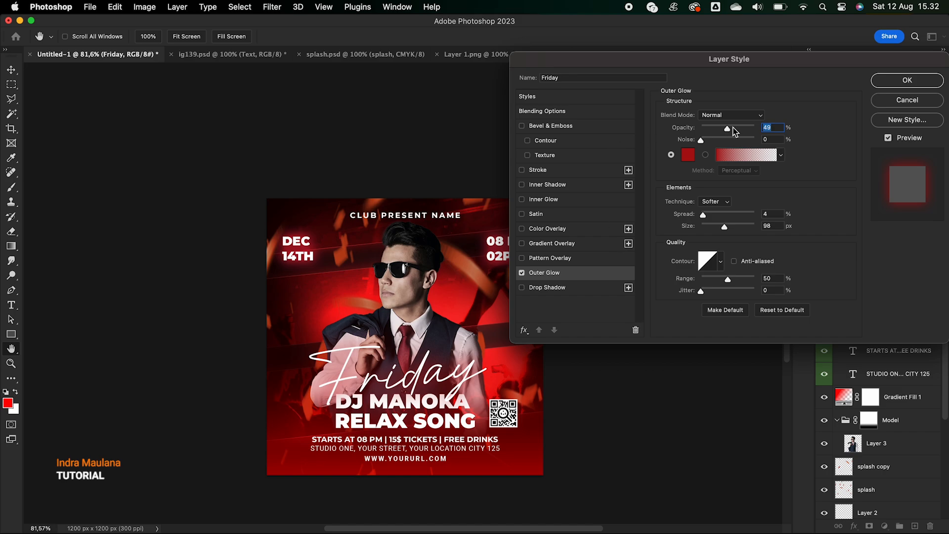
left_click_drag(727, 130, 782, 123)
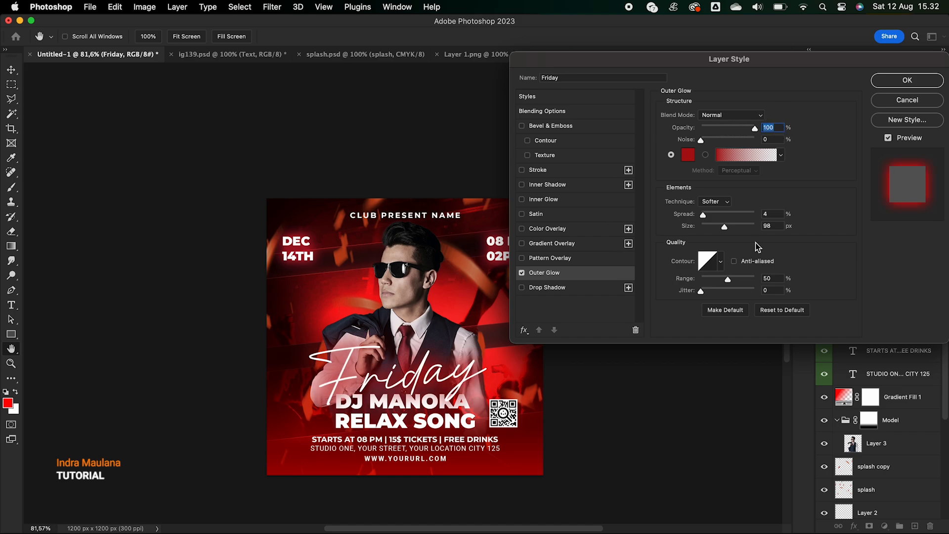
mouse_move(725, 227)
left_mouse_down()
mouse_move(697, 229)
mouse_move(710, 228)
left_mouse_up()
Step: Change the Friday text's glow colour to bright pure red, enlarge the glow slightly and apply the layer style
left_click(687, 155)
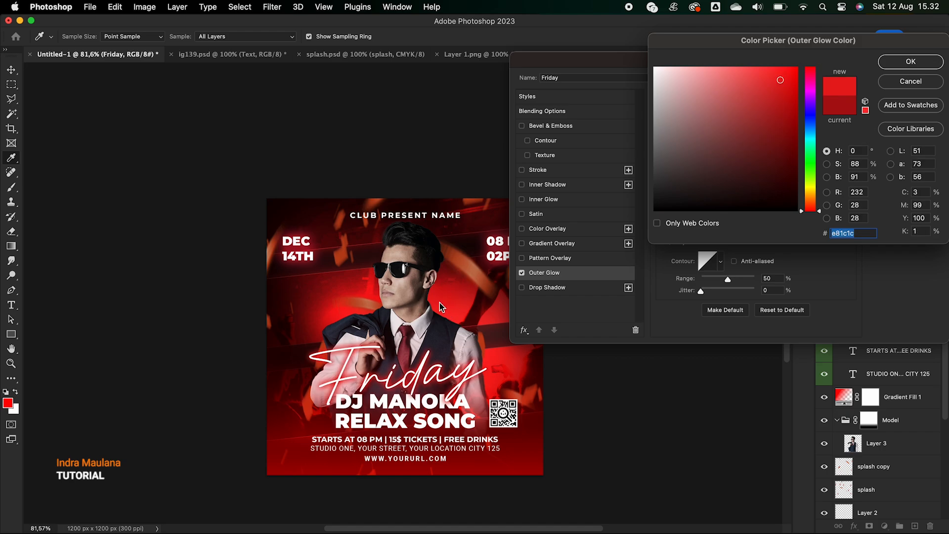
left_click_drag(793, 89, 803, 69)
left_click(922, 60)
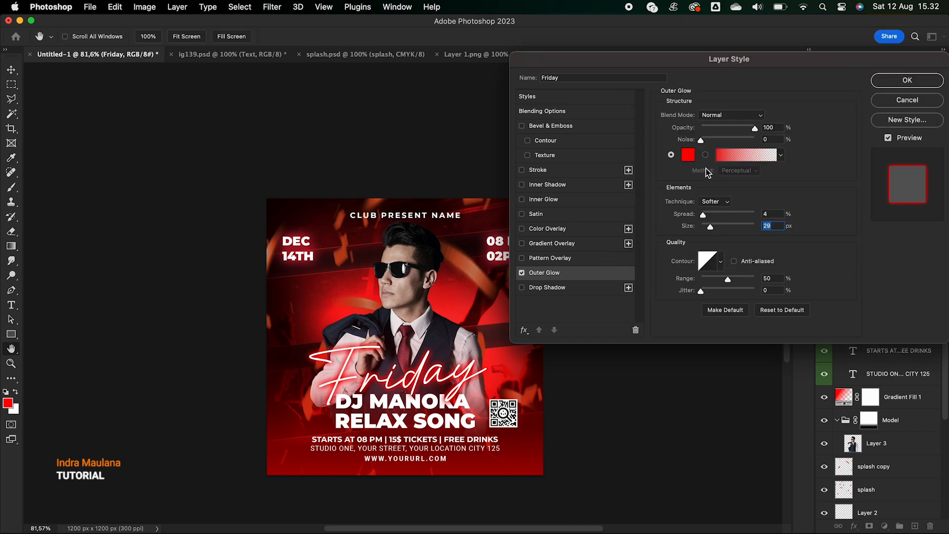
mouse_move(710, 230)
left_mouse_down()
mouse_move(705, 216)
mouse_move(714, 227)
left_mouse_up()
left_click(878, 85)
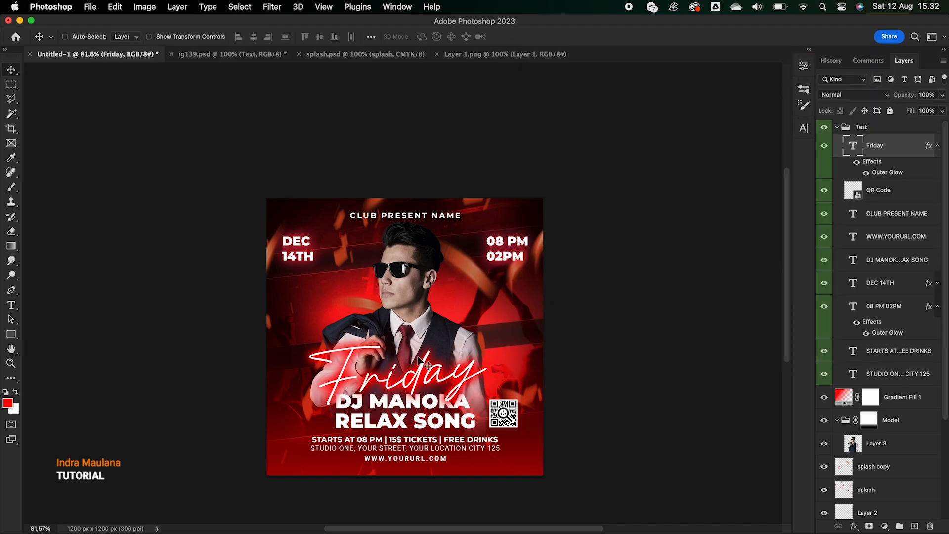
Step: Collapse the Text group to shorten the layer list
double_click(419, 358)
left_click(11, 70)
scroll(414, 345, "right", 3)
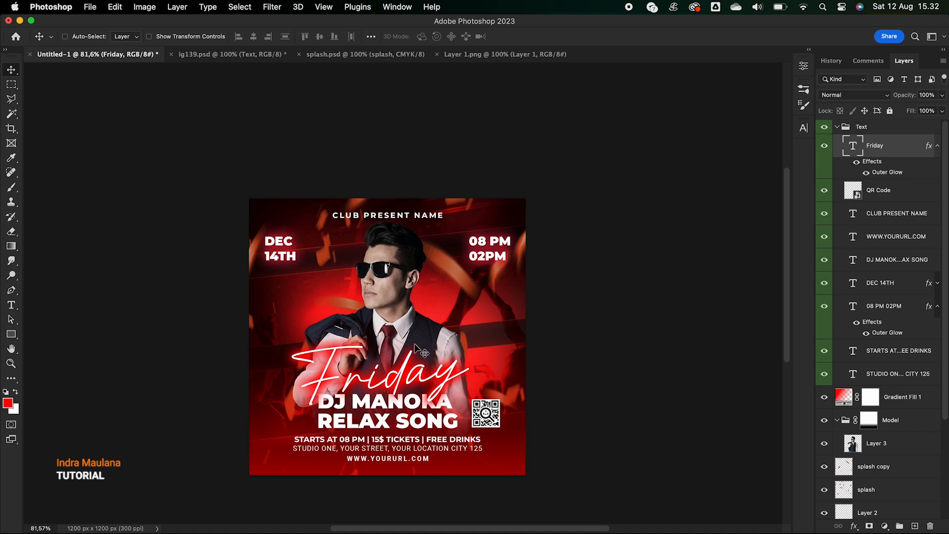
left_click(836, 129)
left_click(837, 129)
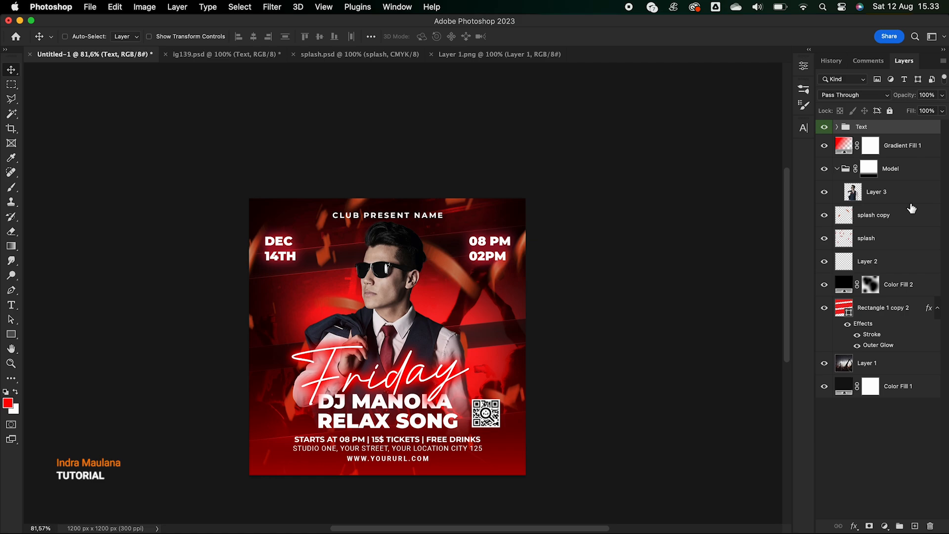
Step: Merge the splash copy and splash layers into one layer
left_click(873, 228)
left_click(870, 239, "shift")
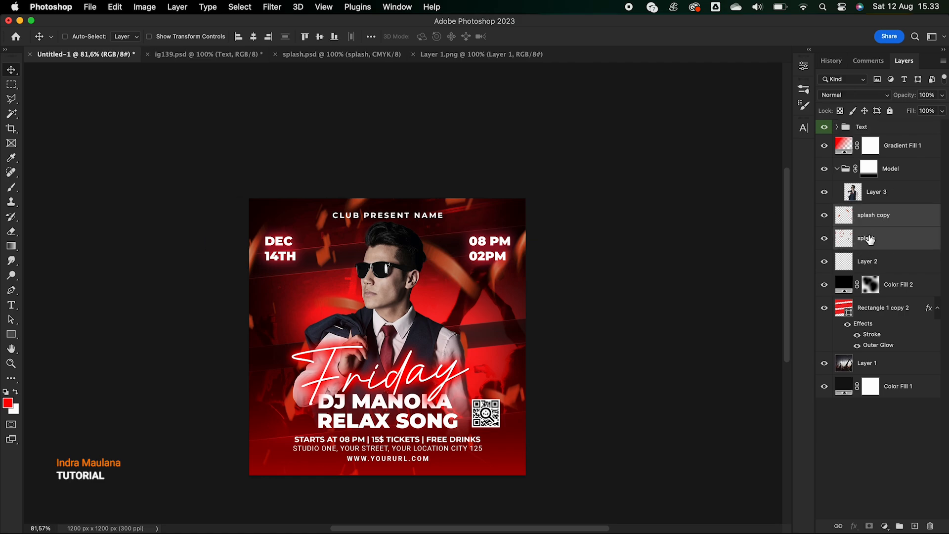
right_click(871, 238)
left_click(806, 427)
Step: Shift the merged splash layer's hue to -16 with Hue/Saturation so the orange confetti turns red
left_click(149, 6)
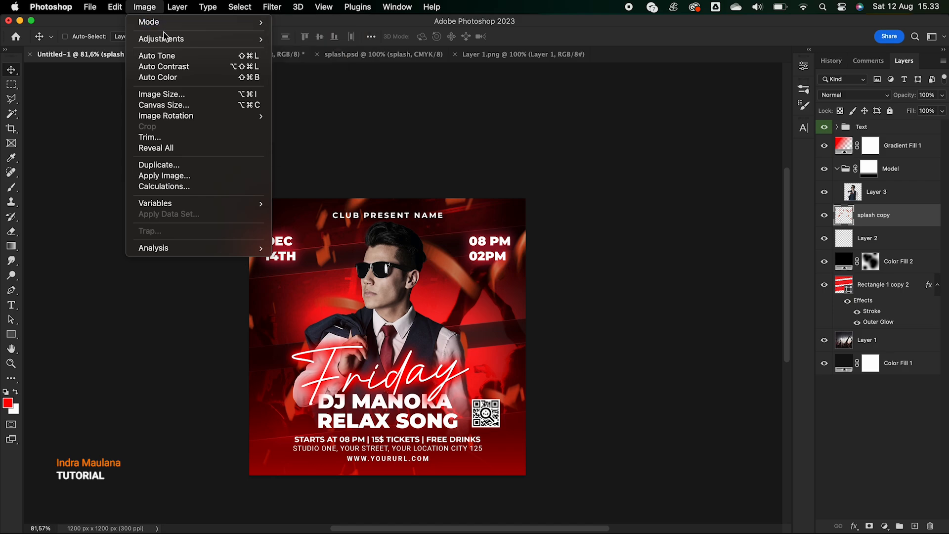
mouse_move(240, 40)
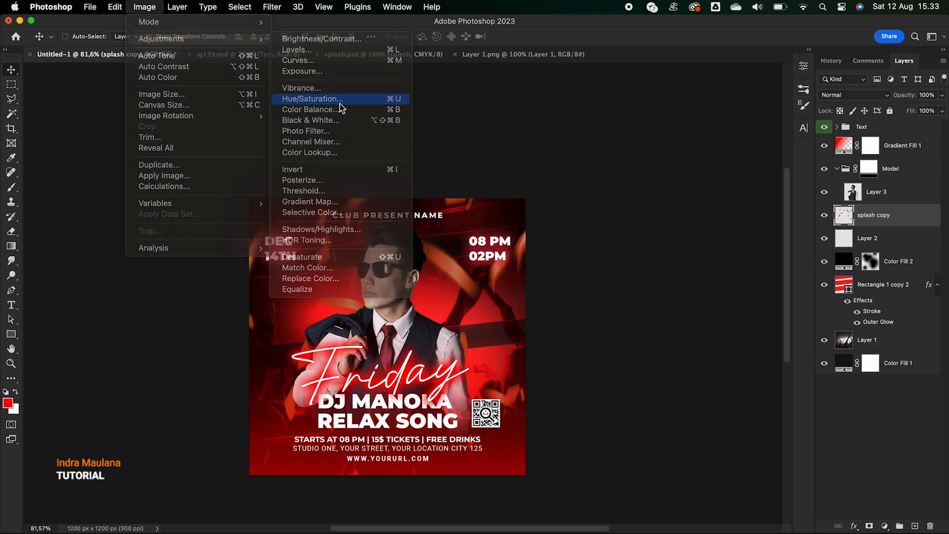
left_click(346, 99)
mouse_move(668, 184)
left_mouse_down()
mouse_move(642, 184)
mouse_move(661, 182)
left_mouse_up()
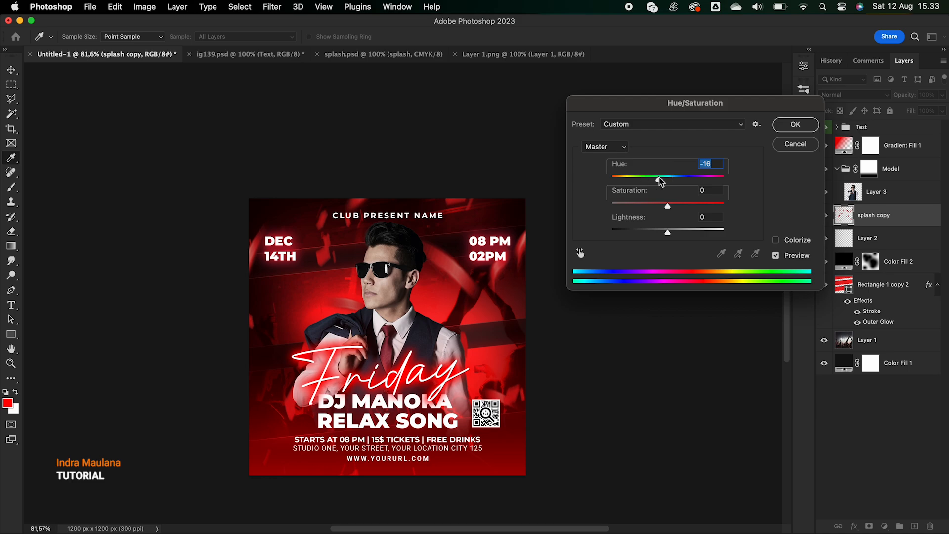
left_click(794, 125)
key("v")
scroll(287, 244, "down", 2)
scroll(287, 243, "left", 2)
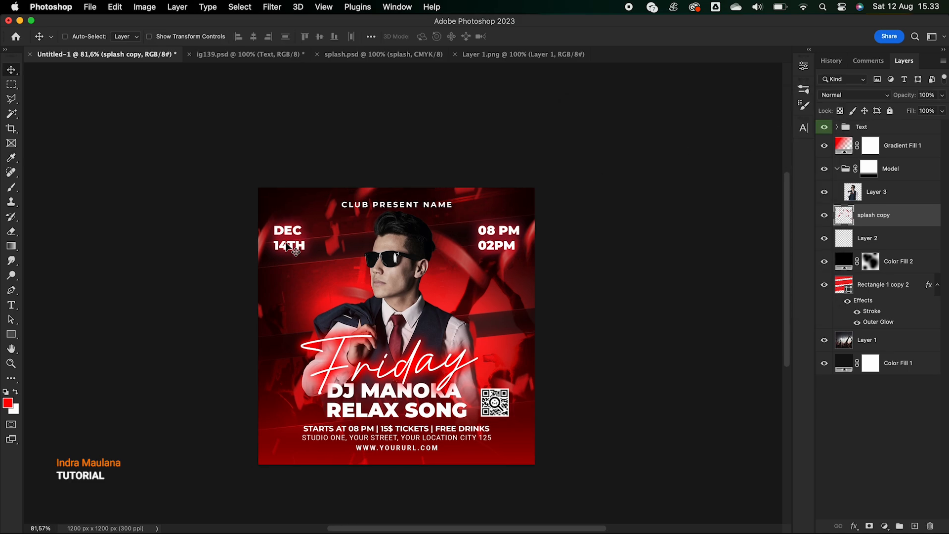